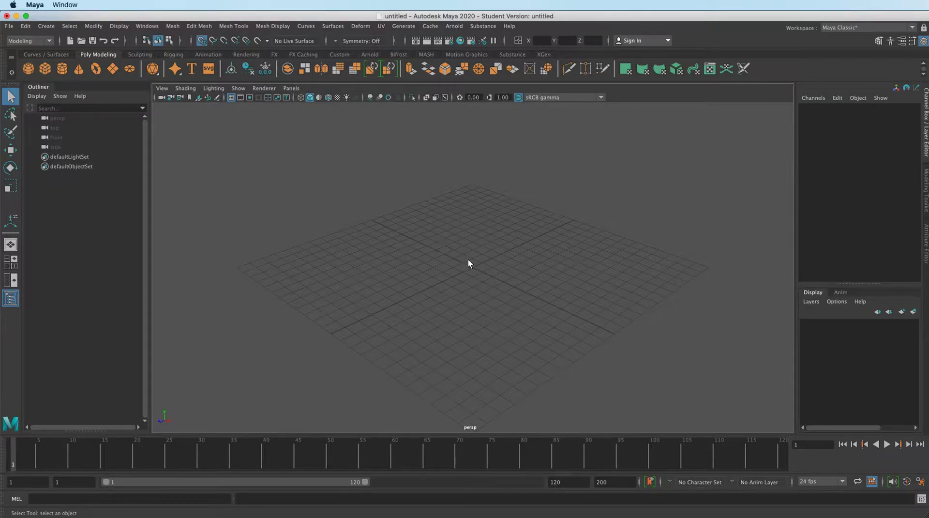
Create a polygon cube with default settings at the centre of the grid.
alt+right_drag(488, 273, 715, 239)
alt+middle_drag(535, 269, 518, 298)
alt+right_drag(518, 298, 714, 250)
alt+drag(714, 250, 606, 259)
click(45, 68)
alt+right_drag(481, 310, 591, 231)
key(f)
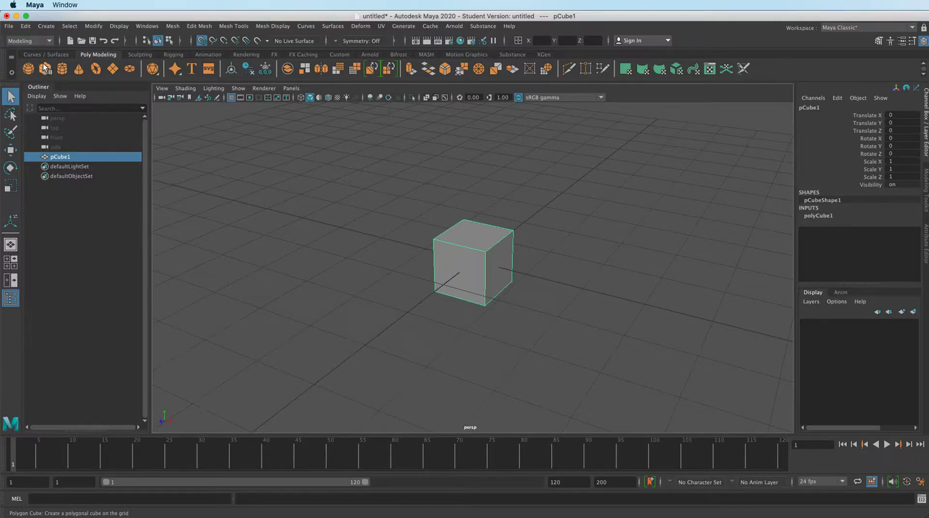
Check the Interactive Creation option for polygon primitives.
click(46, 26)
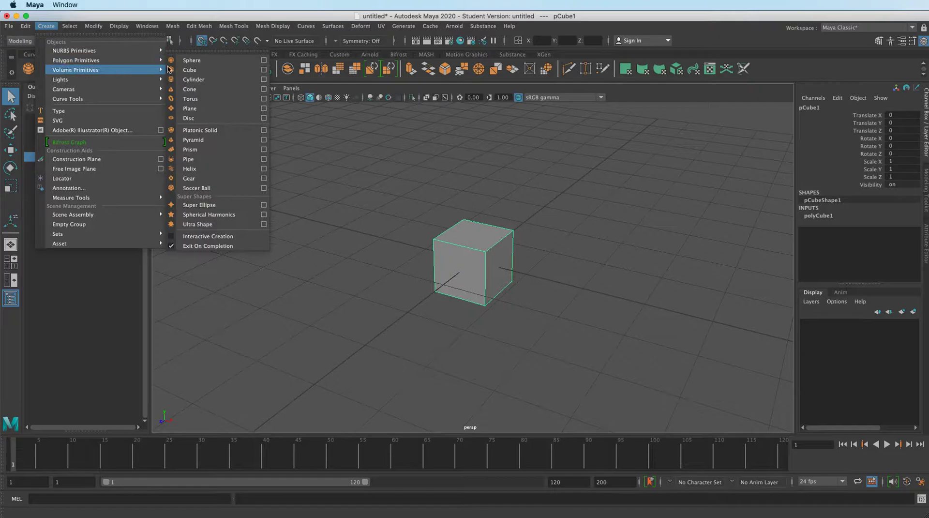
mouse_move(121, 58)
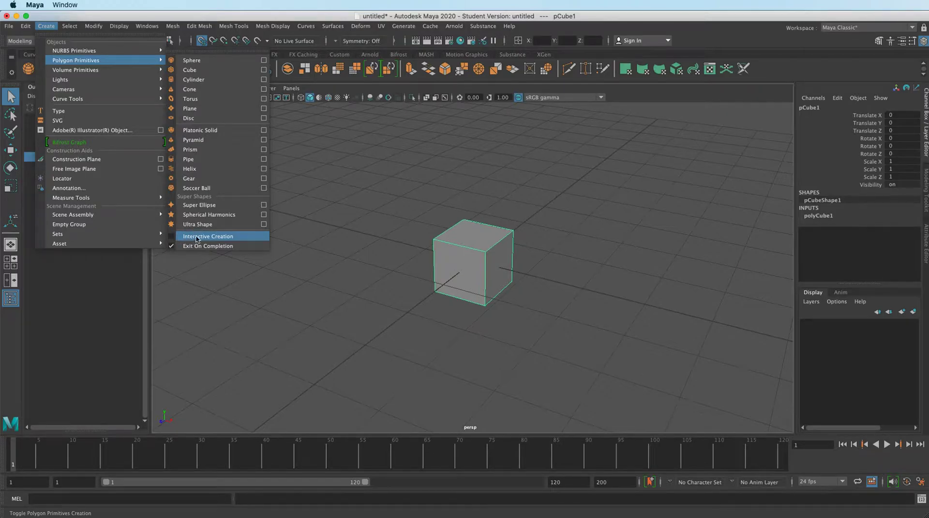
click(354, 239)
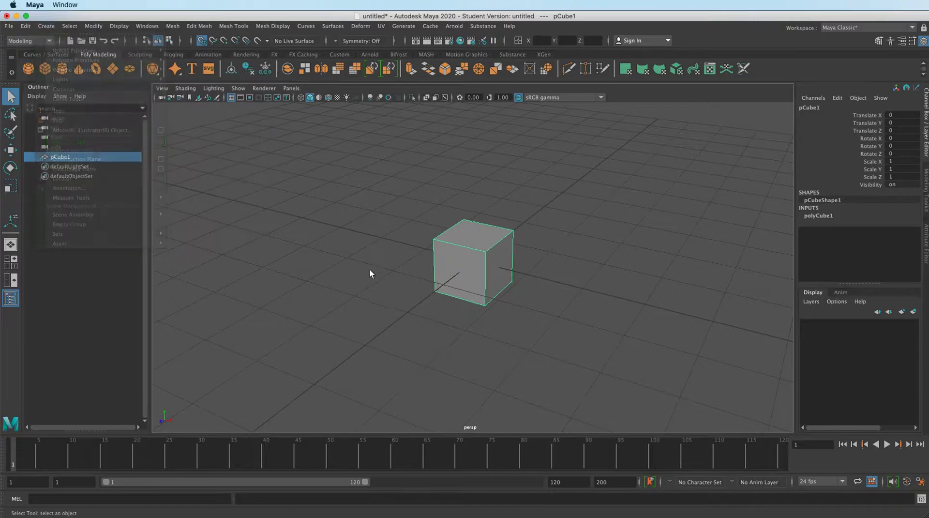
Expand the polyCube1 construction inputs of the cube to show its size and subdivision settings.
scroll(518, 247, up, 1)
scroll(518, 248, up, 1)
scroll(494, 259, up, 3)
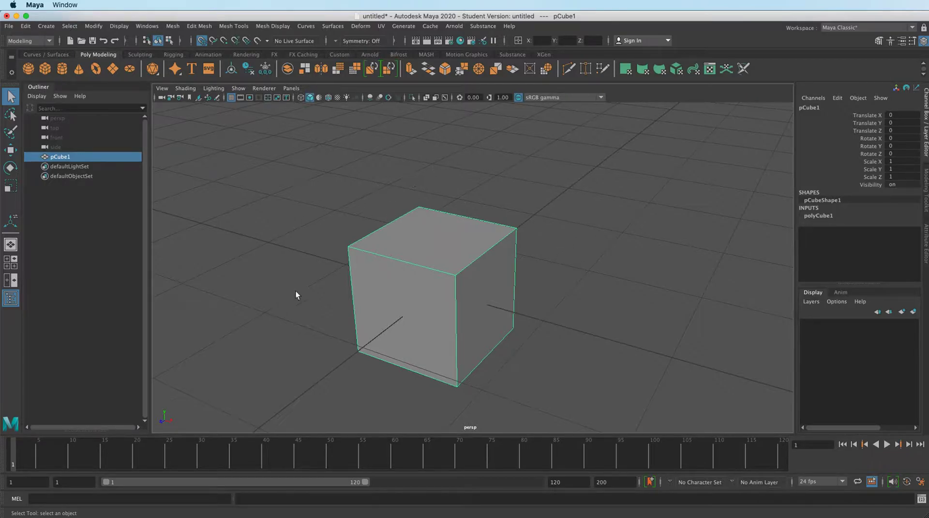
alt+drag(507, 278, 469, 310)
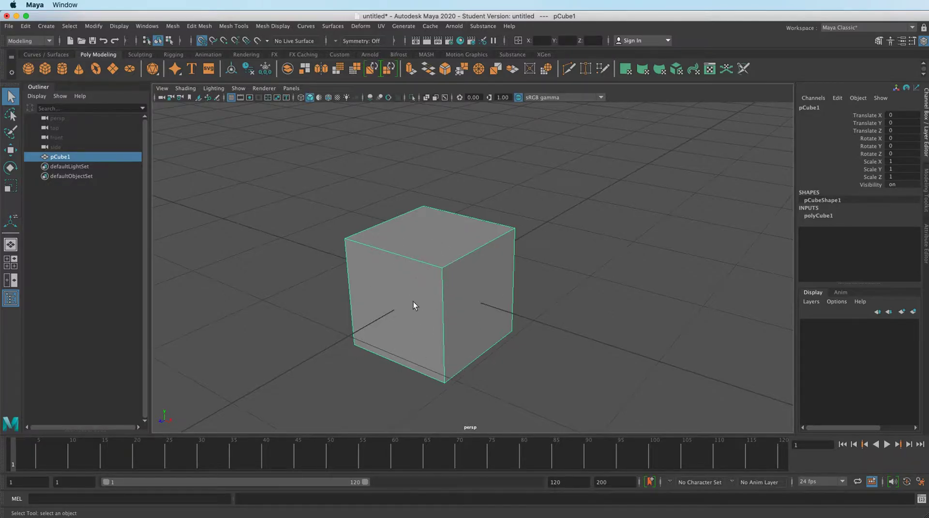
mouse_move(398, 295)
alt+mouse_down()
mouse_move(417, 292)
mouse_move(405, 305)
alt+mouse_up()
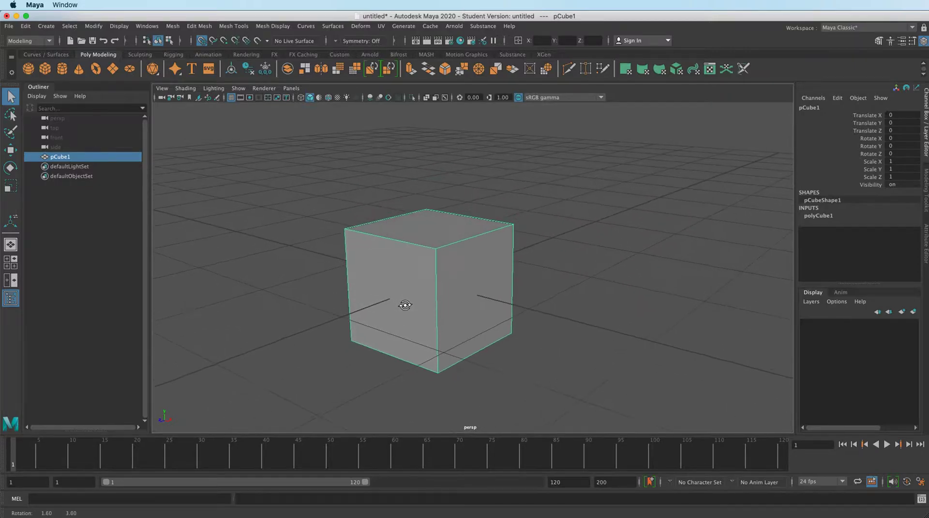
double_click(823, 215)
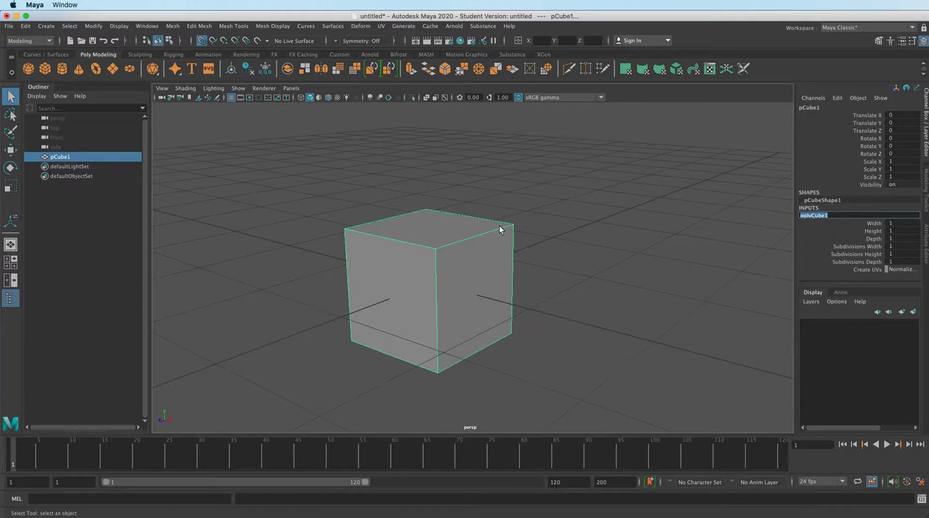
Inspect the cube's faces and edges from several angles and distances.
mouse_move(525, 216)
alt+right_down()
mouse_move(310, 307)
mouse_move(77, 432)
mouse_move(571, 260)
mouse_move(310, 345)
alt+right_up()
mouse_move(443, 286)
right_down()
mouse_move(462, 286)
mouse_move(521, 248)
mouse_move(453, 265)
mouse_move(223, 363)
right_up()
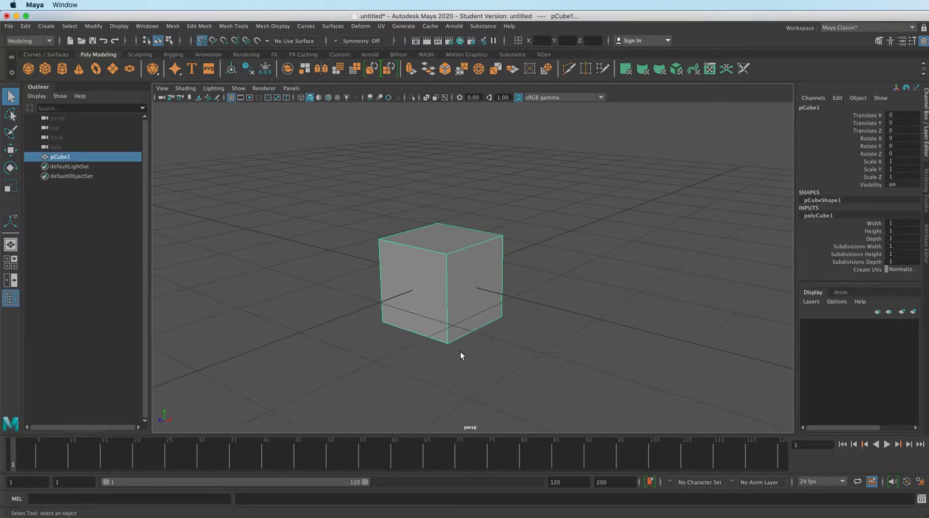
alt+drag(464, 265, 484, 240)
alt+right_drag(483, 241, 330, 293)
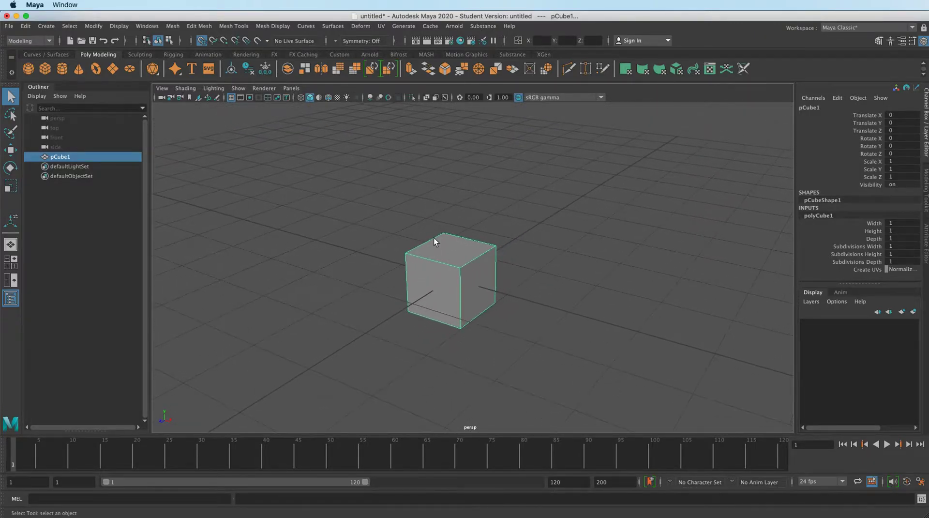
alt+drag(419, 269, 459, 249)
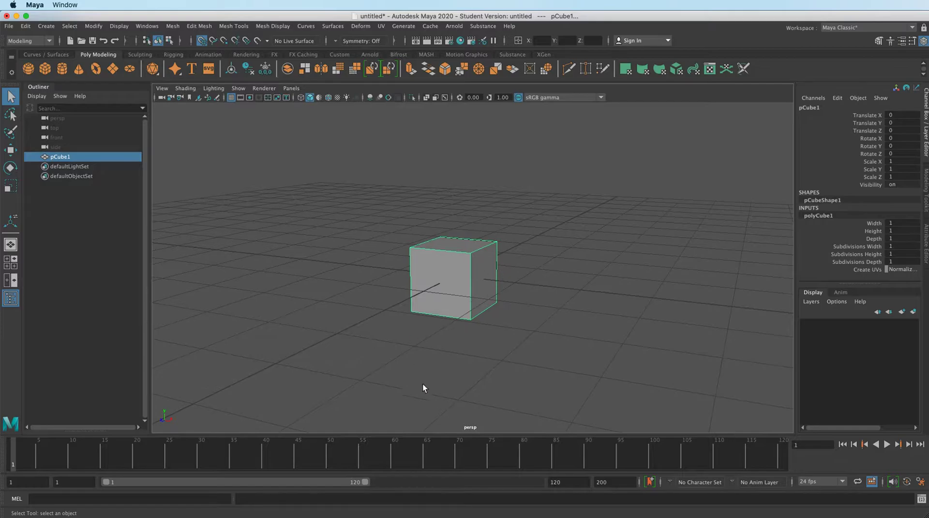
alt+drag(446, 297, 479, 283)
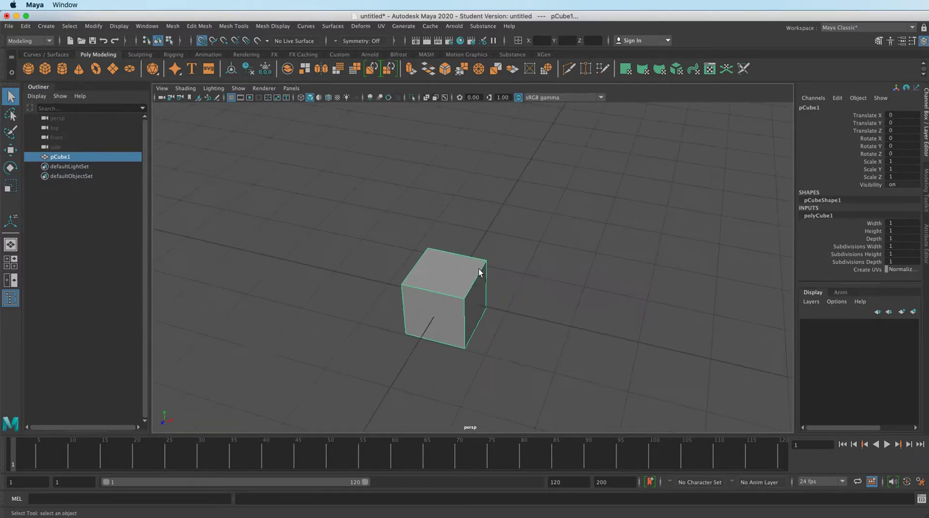
alt+drag(558, 292, 469, 300)
alt+right_drag(469, 300, 647, 272)
alt+drag(647, 272, 608, 273)
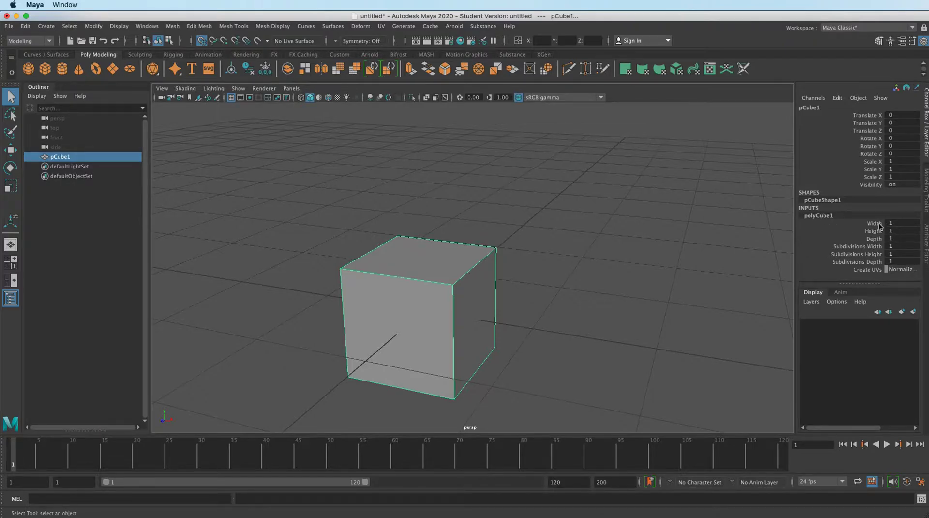
Set the cube's subdivisions to 4 in width, 5 in height and 4 in depth.
click(875, 248)
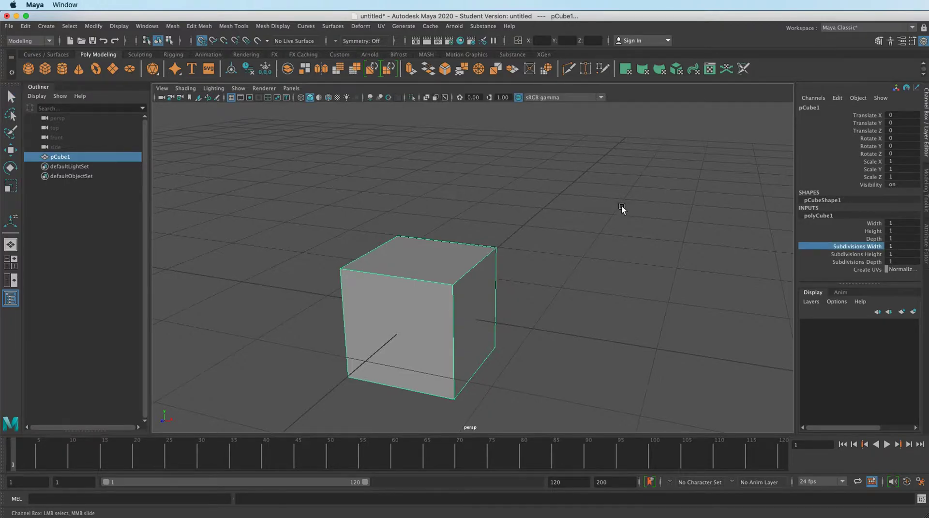
middle_drag(590, 263, 634, 279)
click(864, 256)
click(840, 262)
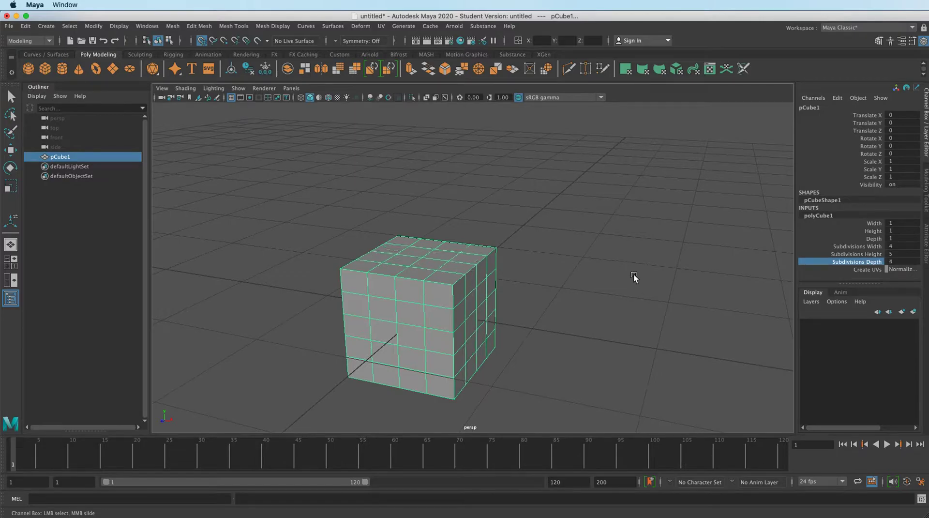
Move the subdivided cube 2 units along the X axis and deselect it.
alt+drag(648, 298, 628, 294)
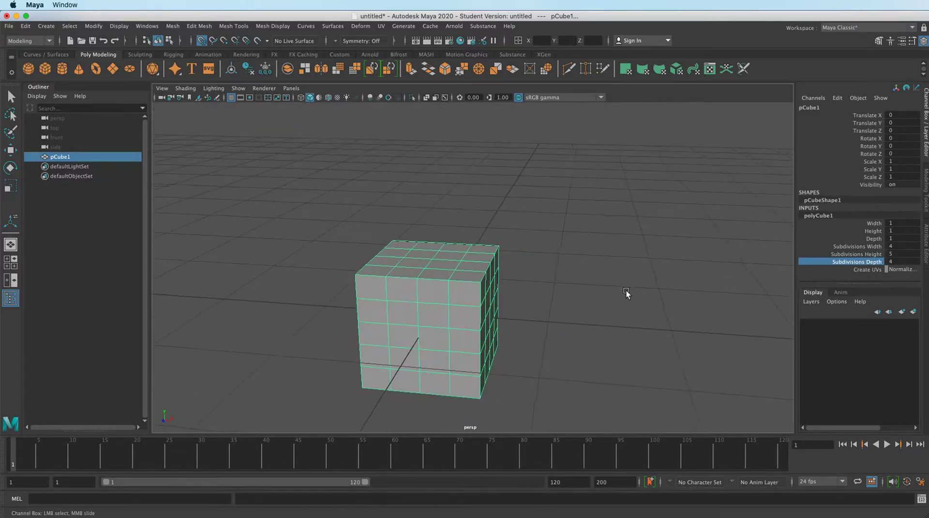
alt+right_drag(638, 268, 426, 290)
key(w)
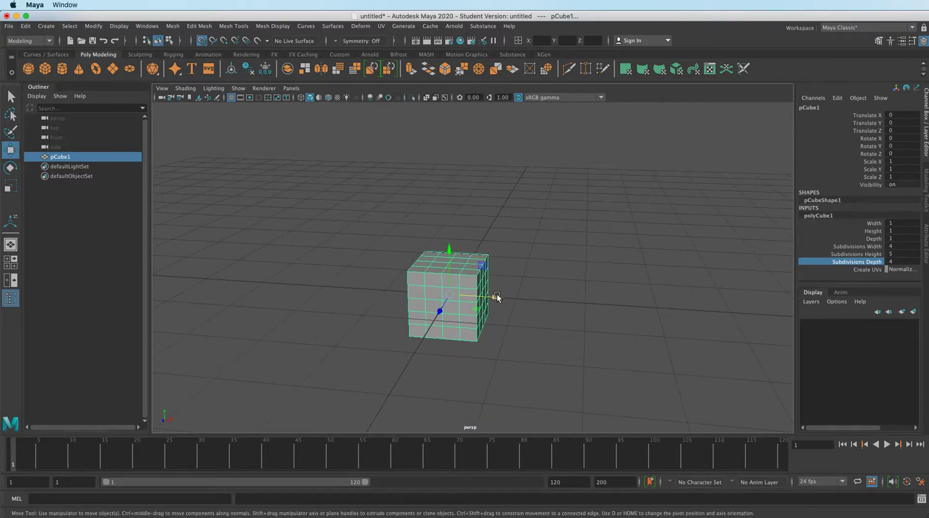
drag(494, 297, 596, 303)
click(529, 367)
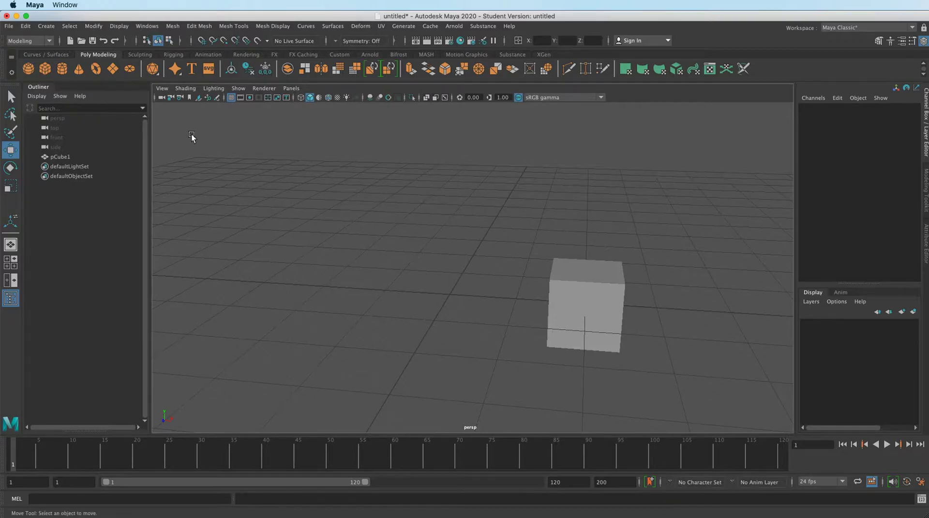
Create a second polygon cube with default subdivisions at the grid's origin.
click(45, 69)
alt+drag(500, 318, 474, 319)
alt+middle_drag(473, 306, 463, 283)
alt+right_drag(463, 282, 595, 237)
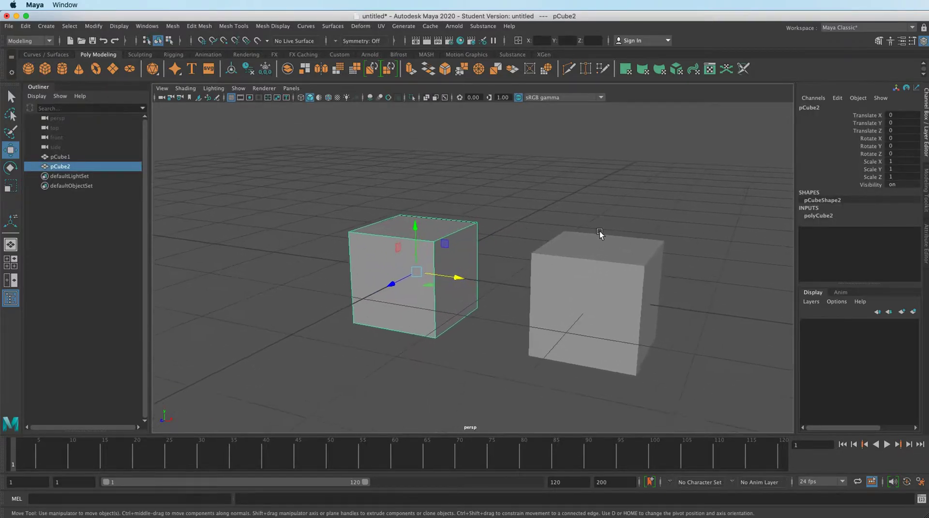
Compare the edge layout of the subdivided cube with that of the plain cube by selecting each in turn.
click(542, 237)
alt+drag(465, 305, 433, 254)
click(434, 271)
click(451, 329)
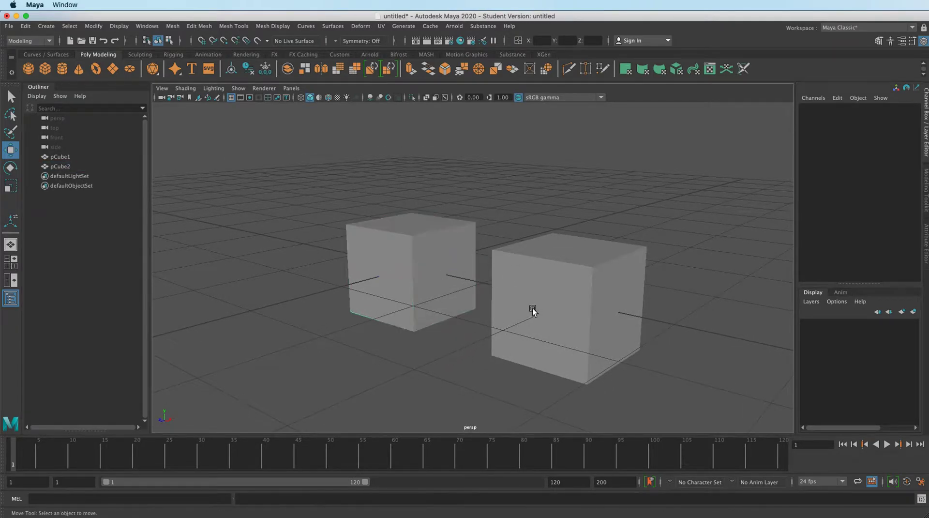
click(532, 310)
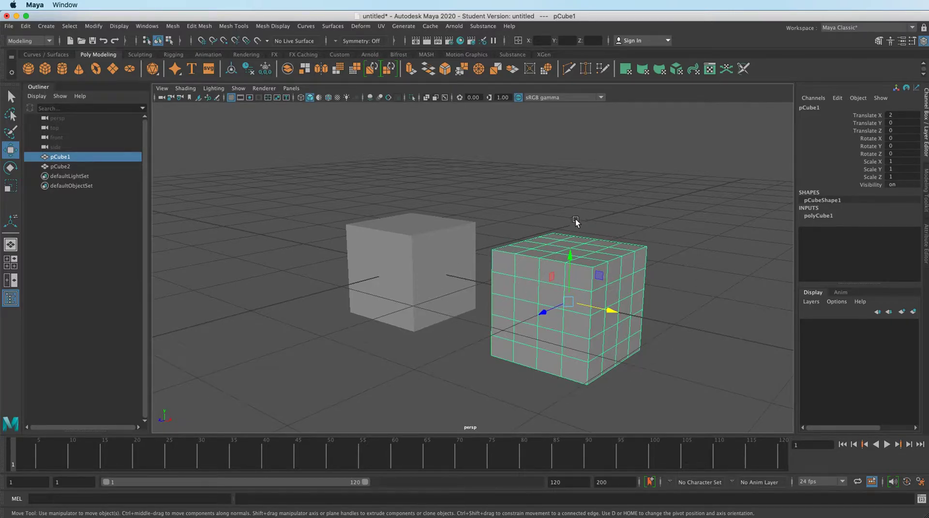
click(437, 289)
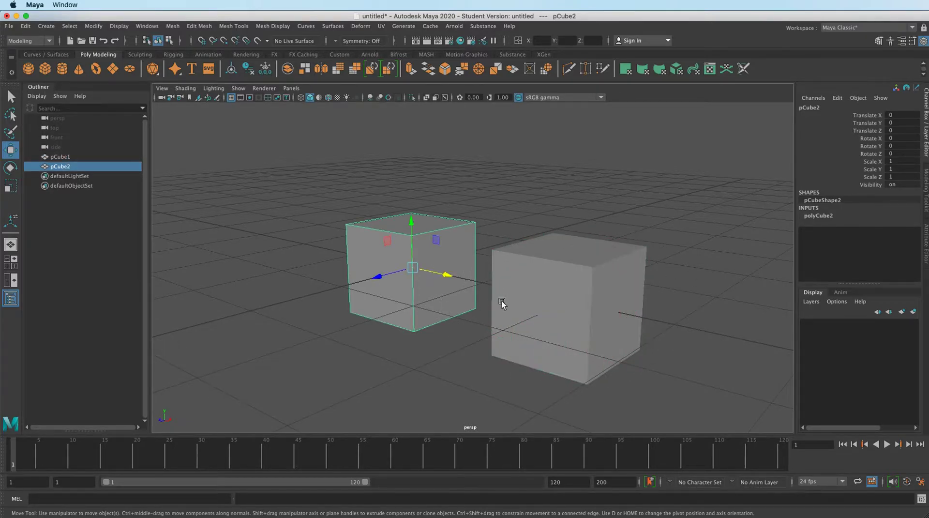
Try pulling the interior vertices of the subdivided cube's front face slightly outward in vertex mode, and undo the move.
click(532, 284)
right_drag(536, 285, 522, 288)
click(533, 308)
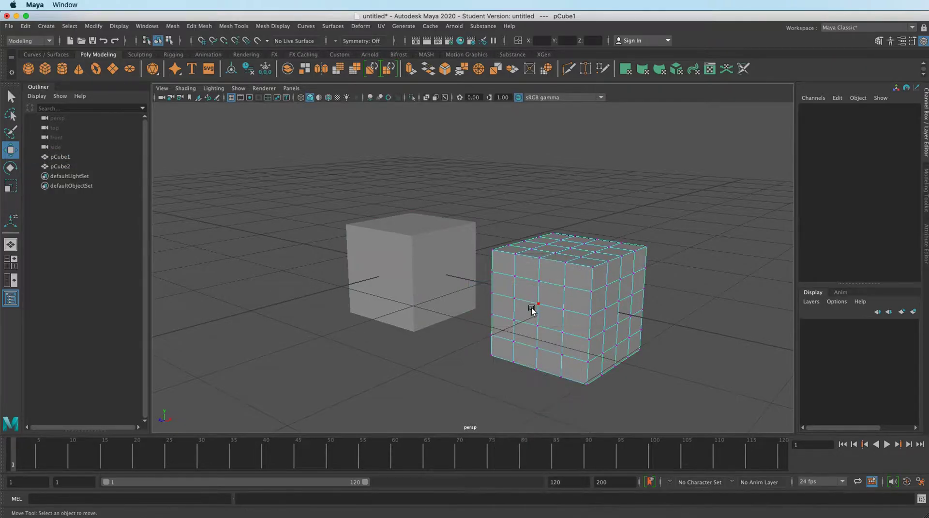
alt+drag(523, 305, 519, 269)
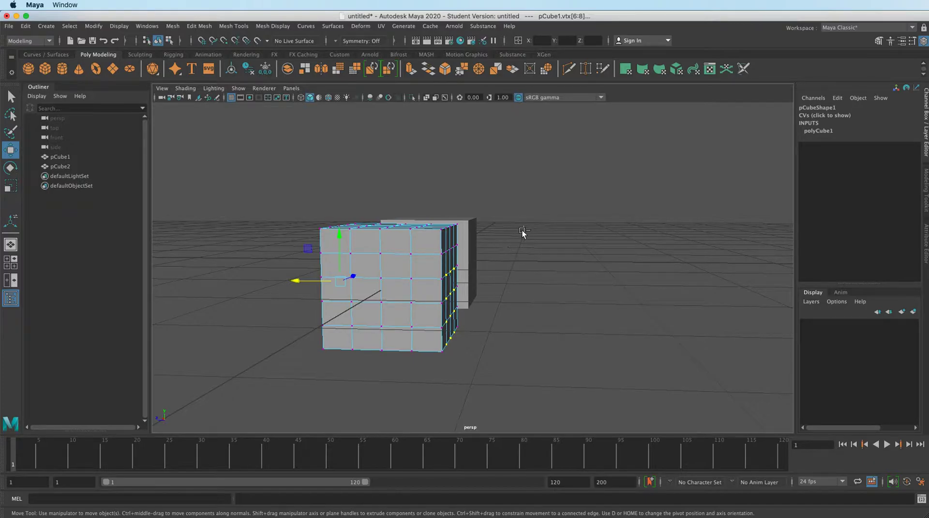
alt+drag(477, 268, 544, 305)
mouse_move(453, 311)
mouse_down()
mouse_move(407, 315)
mouse_move(444, 312)
mouse_up()
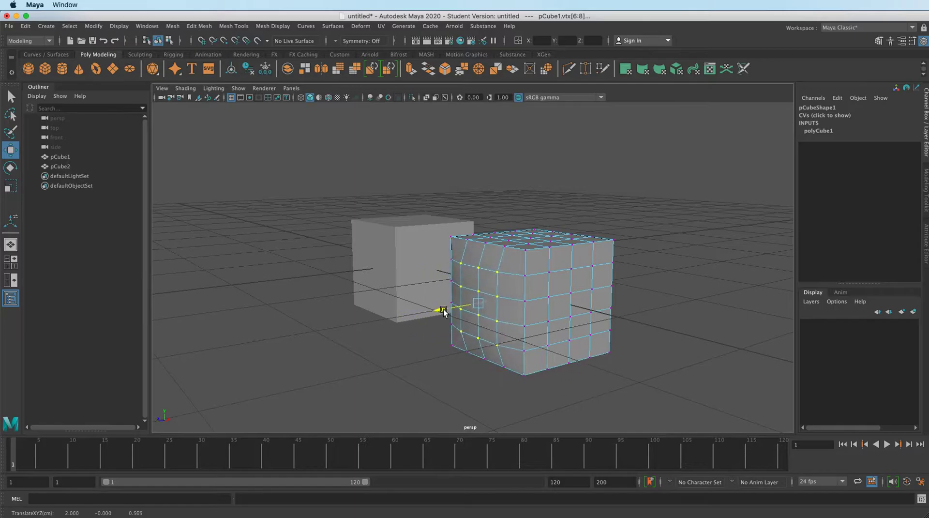
key(super+z)
Set the Move tool's axis orientation to World.
alt+drag(629, 348, 455, 282)
alt+drag(567, 303, 590, 321)
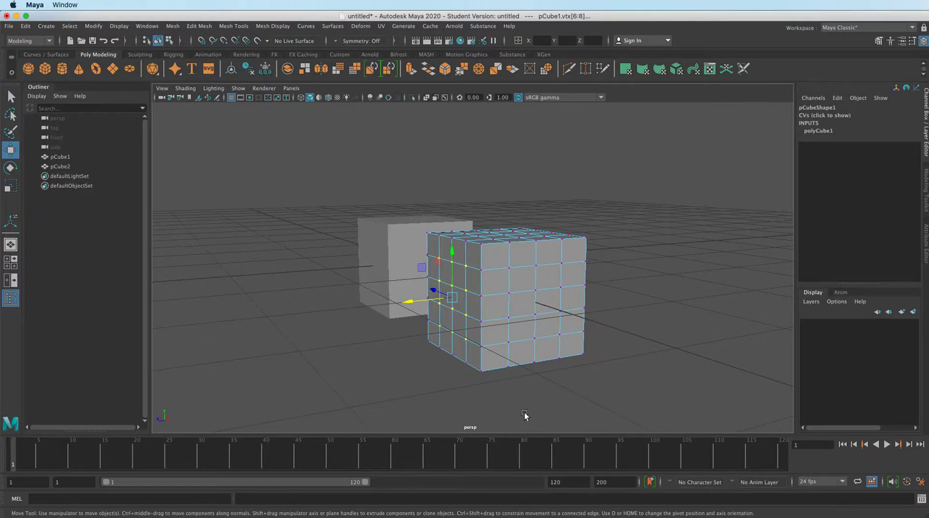
mouse_move(633, 275)
mouse_down()
mouse_move(582, 278)
mouse_move(634, 276)
mouse_up()
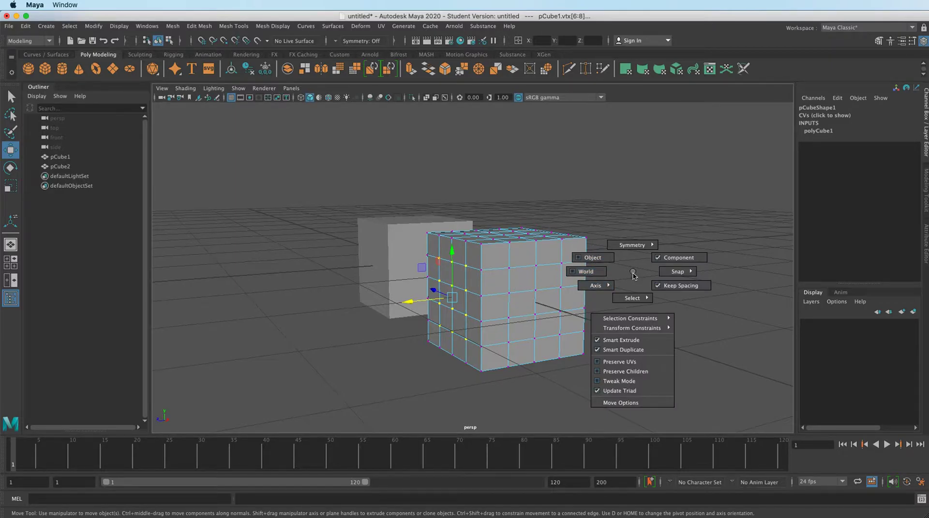
drag(631, 266, 595, 272)
Pull the subdivided cube's interior front-face vertices outward along Z to about 0.85, and pull one central vertex out farther.
drag(413, 306, 376, 310)
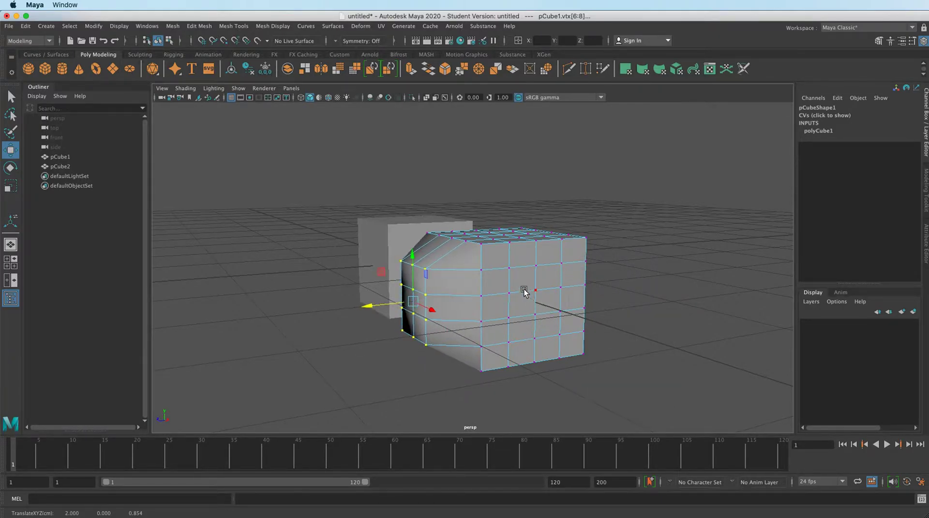
click(398, 322)
click(411, 295)
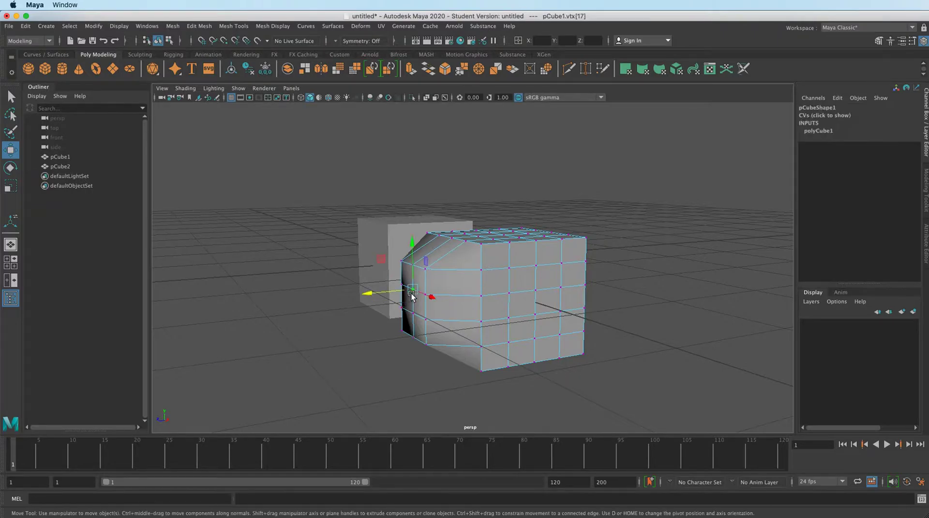
drag(377, 297, 333, 303)
click(398, 334)
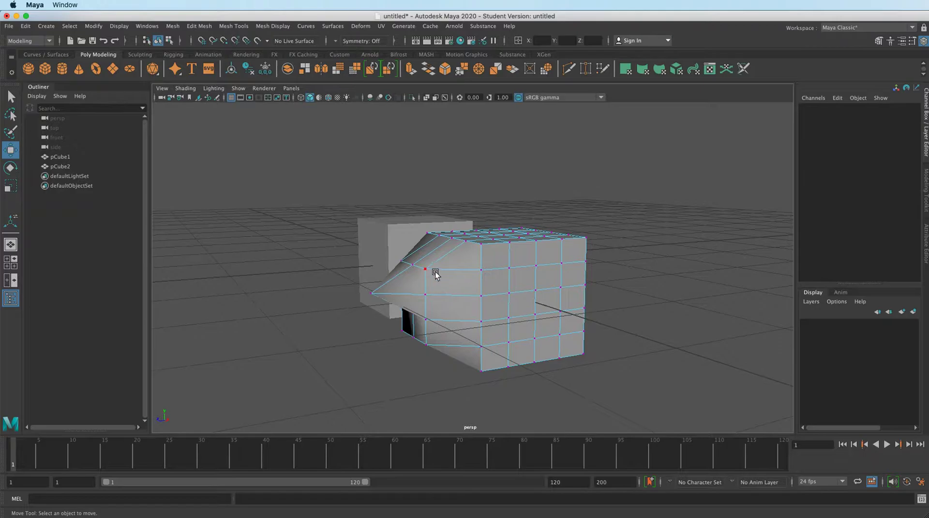
Move the plain cube's upper front vertices about 0.42 outward along Z and raise them in vertex mode.
click(388, 242)
right_drag(385, 219, 338, 219)
drag(340, 202, 402, 230)
drag(327, 224, 294, 228)
click(348, 226)
drag(348, 206, 348, 168)
Undo the vertex edits on both cubes back to their original box shapes.
key(z)
key(z)
key(z)
key(z)
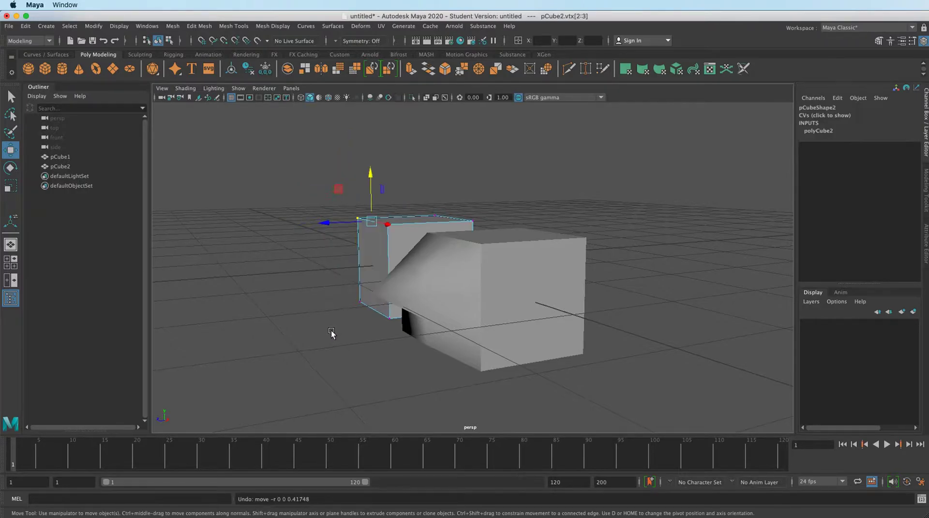
key(z)
key(z)
key(z)
key(z)
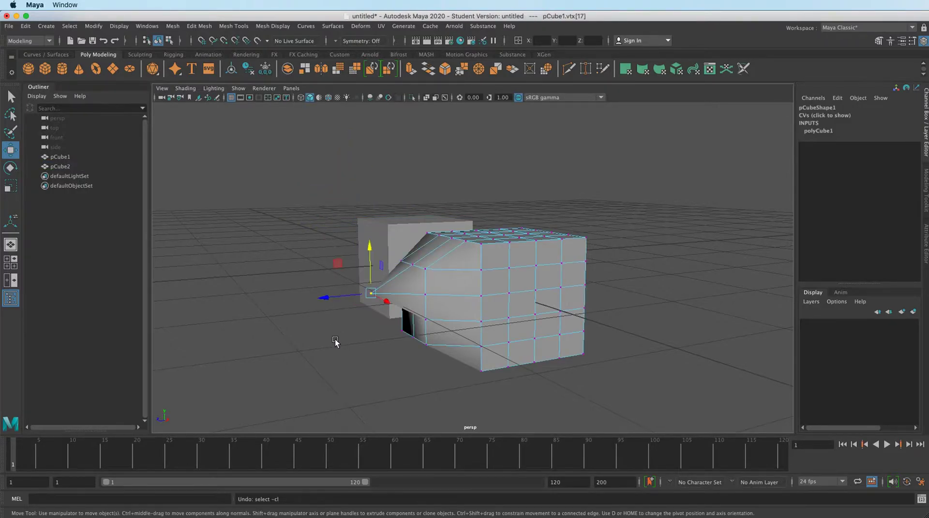
key(z)
key(z)
key(z)
key(z)
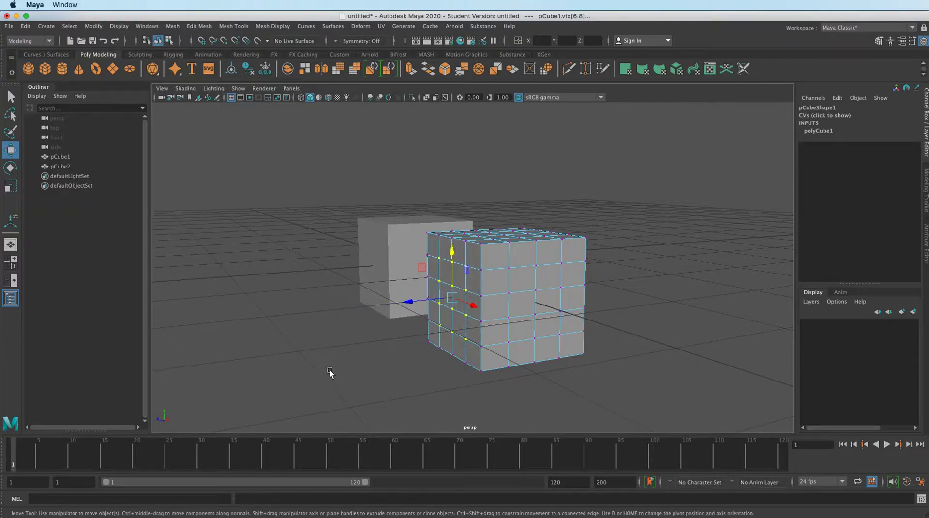
Return the subdivided cube to object mode, and select the plain cube with its smooth preview turned off.
alt+drag(448, 321, 465, 338)
right_drag(461, 290, 511, 275)
click(551, 237)
click(459, 248)
alt+drag(576, 266, 484, 274)
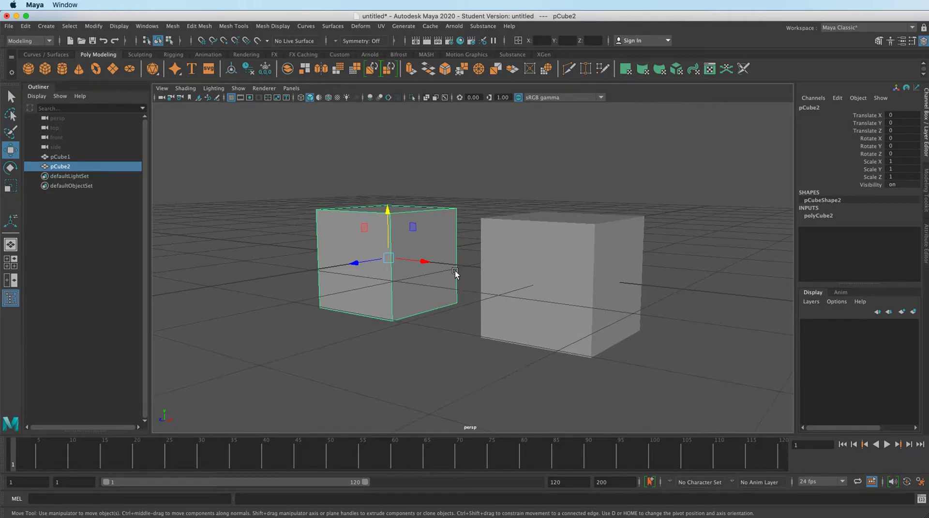
key(1)
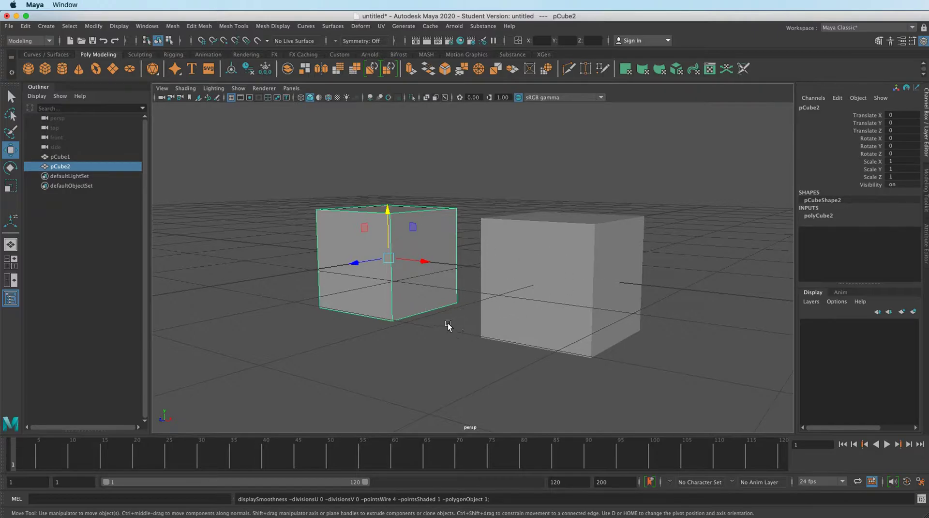
Display the plain cube in smooth preview, with its cage and without it, and view the smoothed shape up close.
key(2)
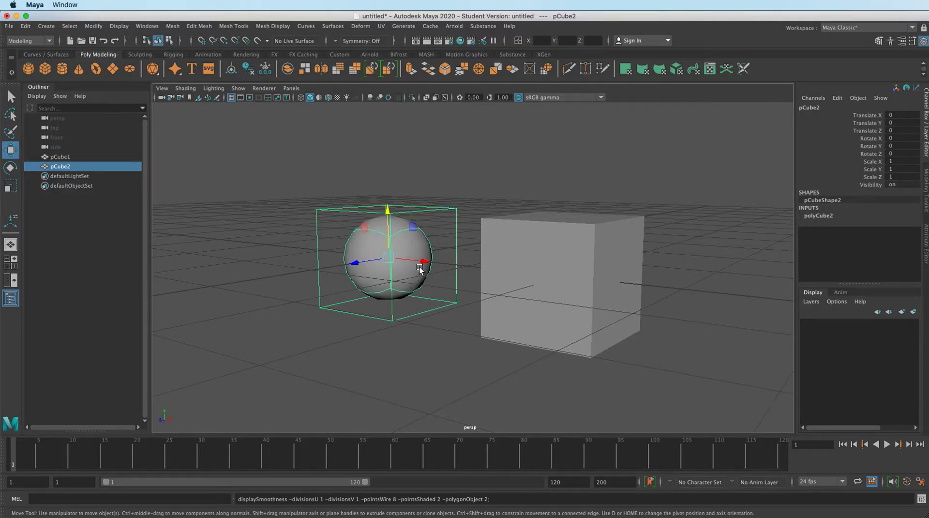
click(397, 376)
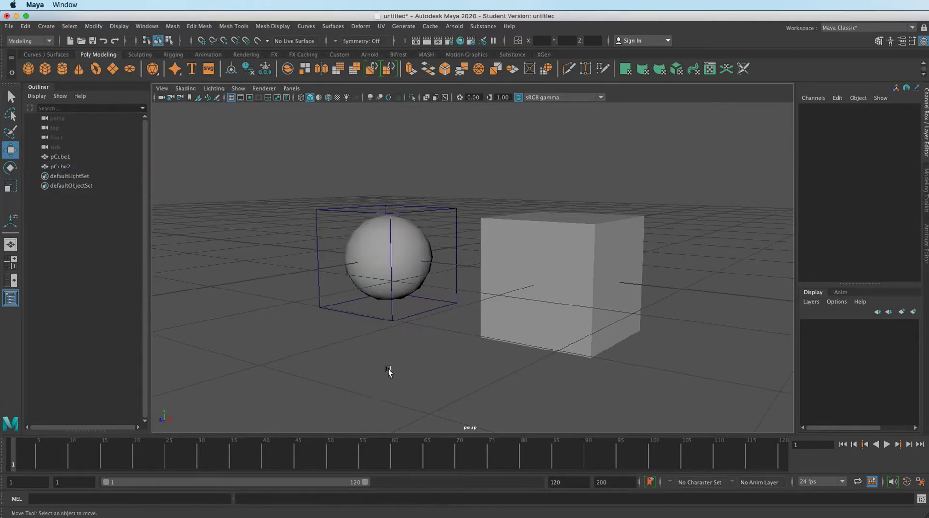
click(430, 255)
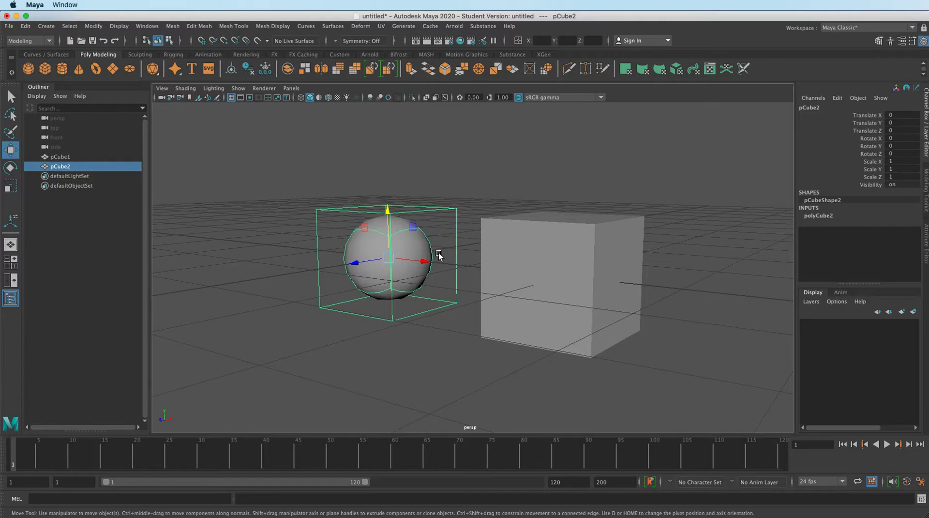
click(411, 347)
alt+drag(411, 346, 422, 338)
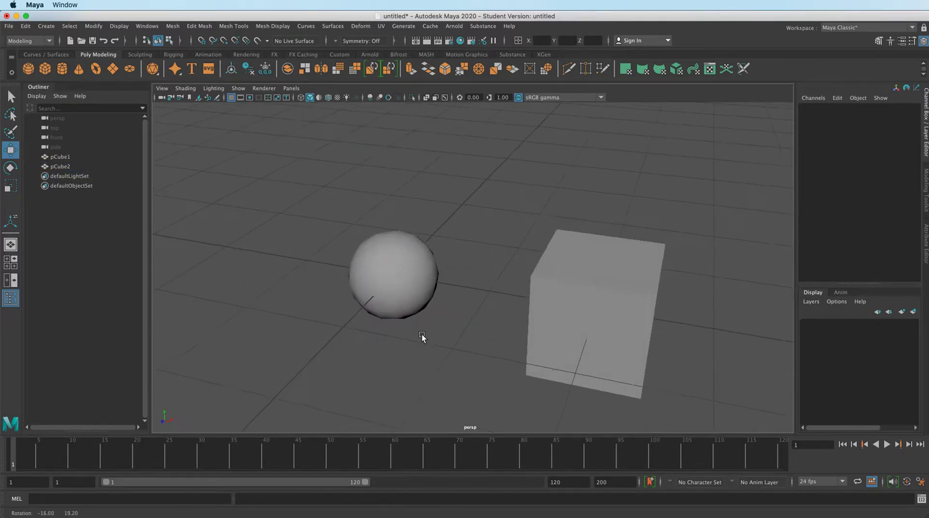
scroll(475, 286, up, 5)
alt+middle_drag(473, 285, 518, 257)
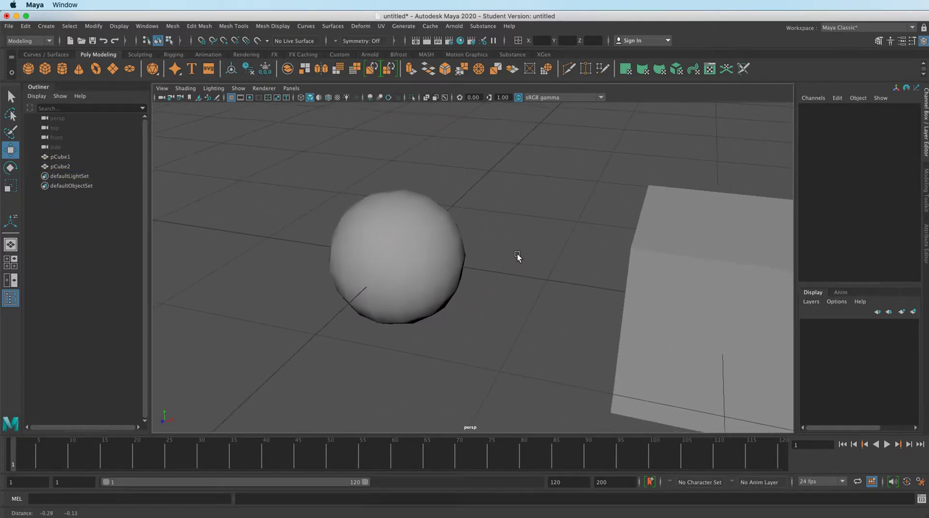
Switch the smoothed plain cube to vertex mode and examine where its corner vertices sit from several angles.
click(425, 286)
mouse_move(511, 317)
alt+mouse_down()
mouse_move(551, 308)
mouse_move(509, 289)
mouse_move(460, 322)
mouse_move(504, 311)
alt+mouse_up()
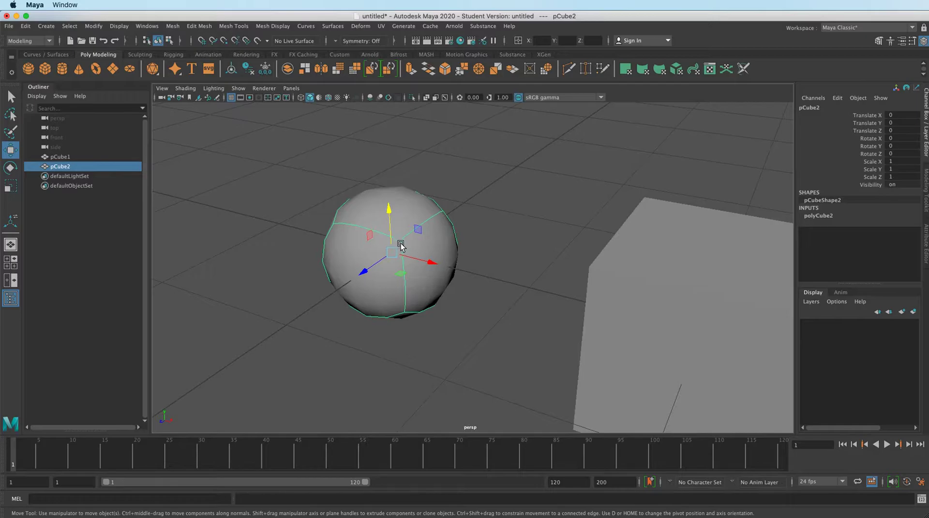
alt+drag(403, 277, 436, 273)
right_drag(421, 224, 380, 228)
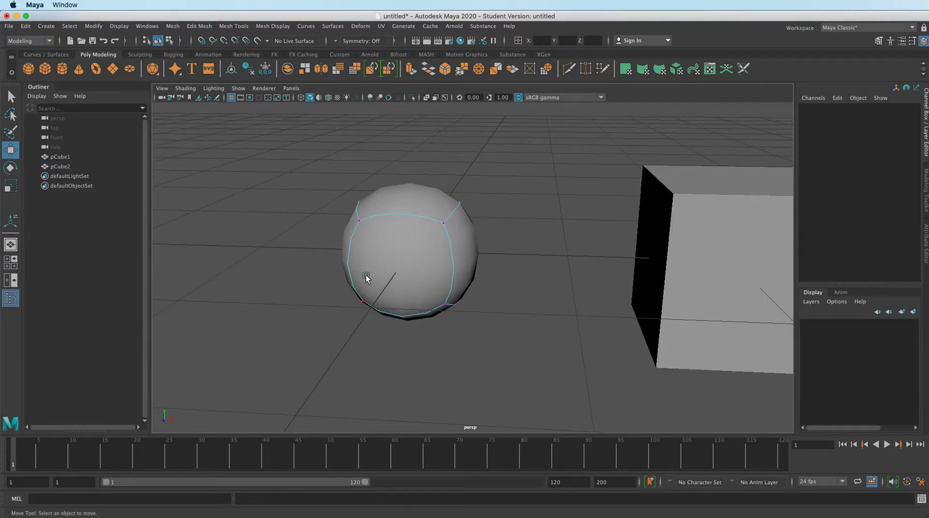
alt+drag(431, 271, 488, 273)
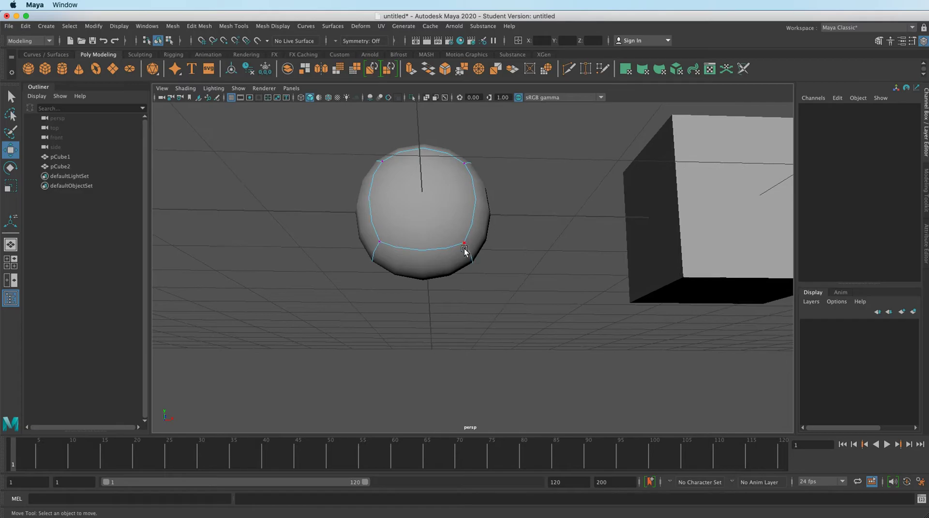
alt+drag(400, 249, 455, 208)
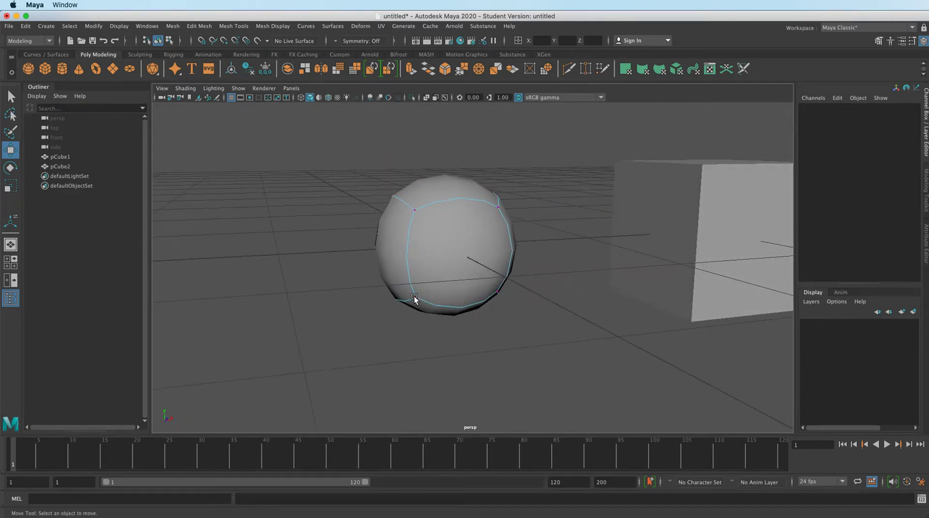
alt+drag(419, 229, 468, 220)
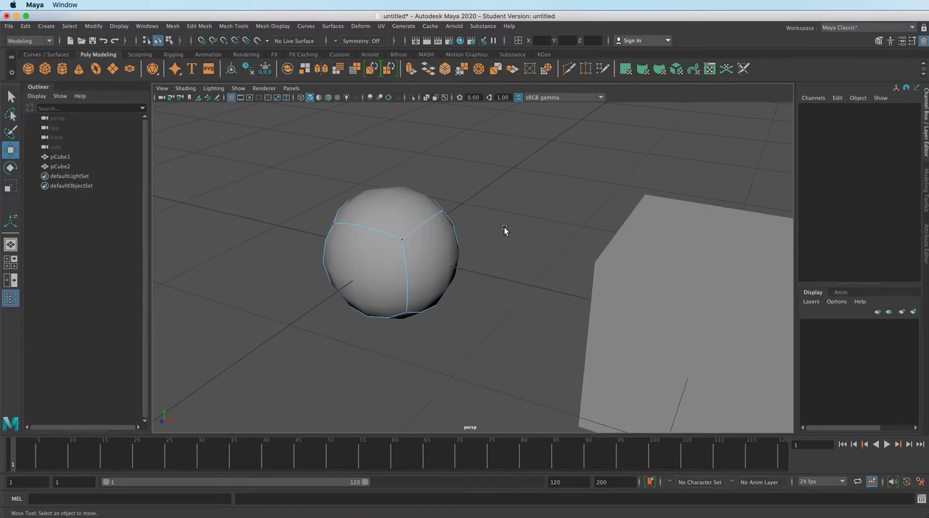
alt+right_drag(505, 230, 374, 255)
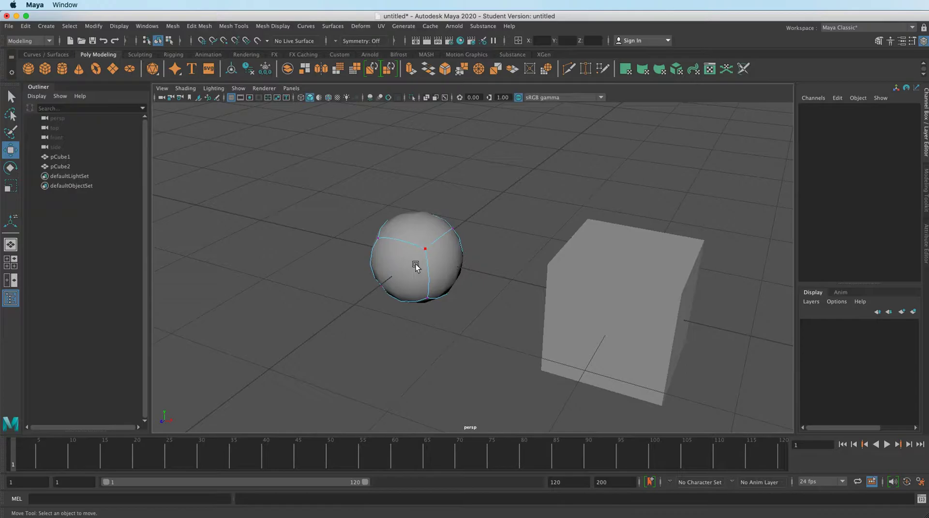
Toggle the plain cube's smooth preview off and on repeatedly to compare its corner vertices, leaving the preview on.
key(1)
key(3)
key(1)
key(3)
key(1)
key(3)
key(1)
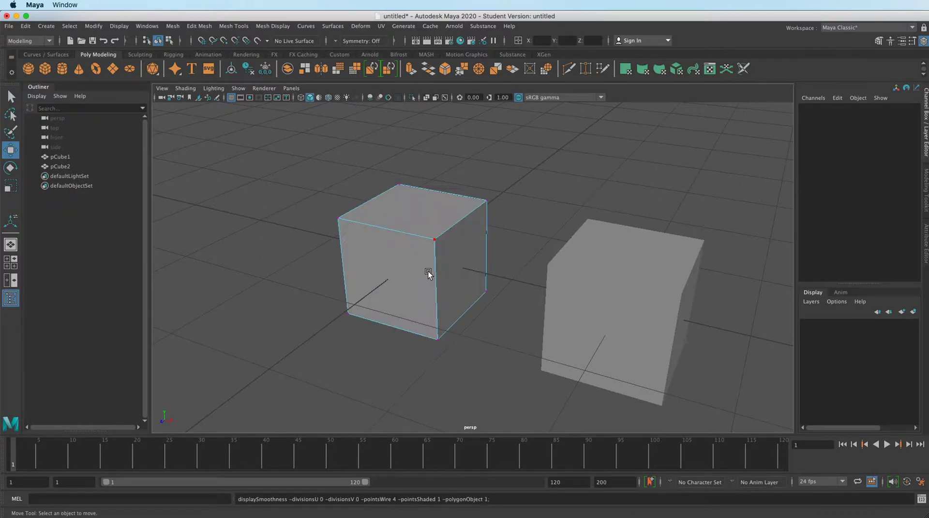
key(3)
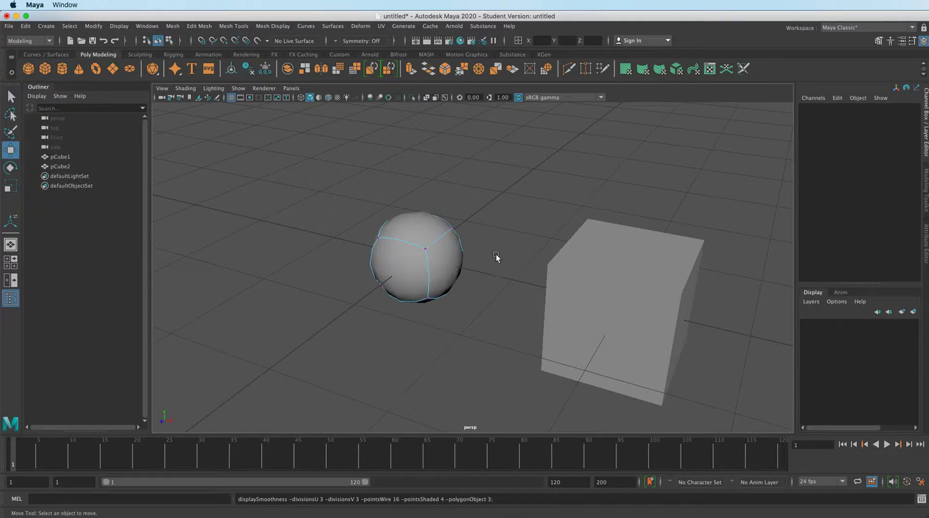
Return the plain cube to object mode, and turn on the subdivided cube's smooth preview to inspect its edges and wireframe.
alt+middle_drag(508, 264, 467, 253)
right_drag(506, 272, 540, 261)
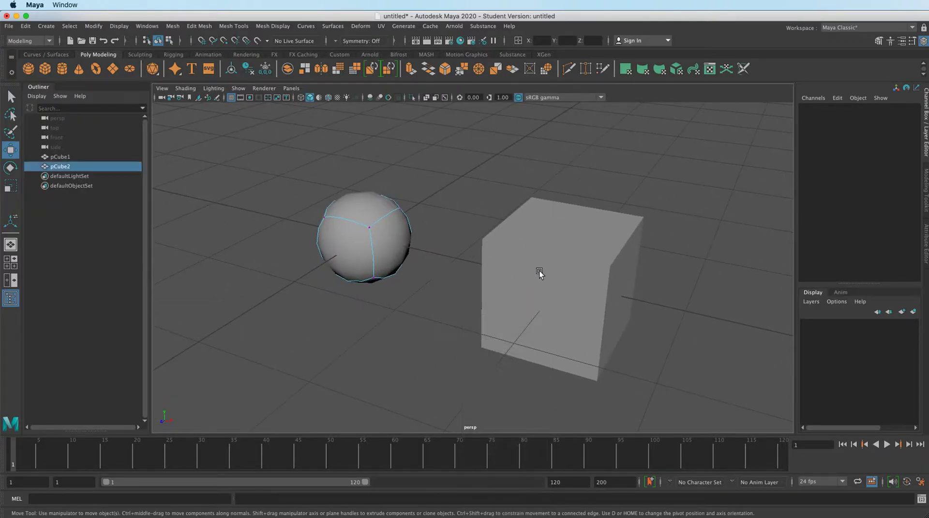
click(552, 286)
key(3)
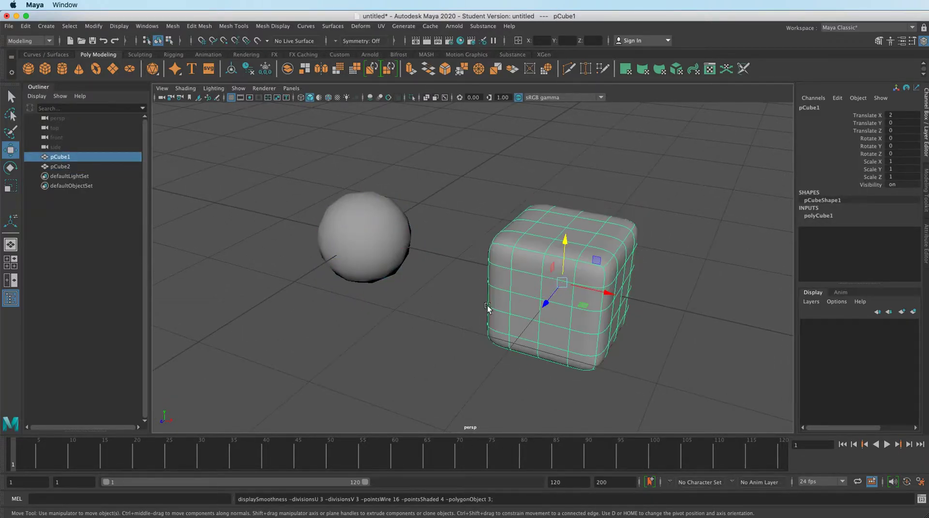
click(471, 312)
alt+drag(523, 298, 556, 258)
click(555, 262)
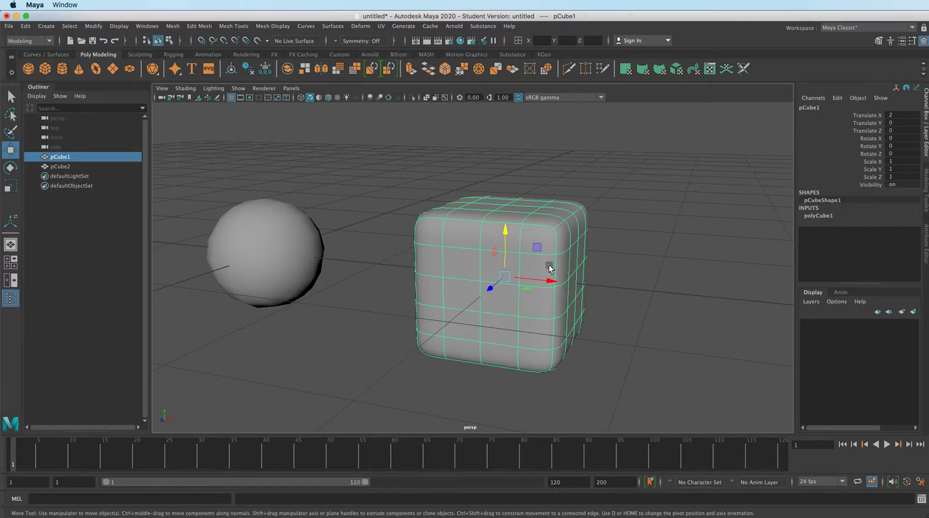
alt+right_drag(554, 250, 629, 228)
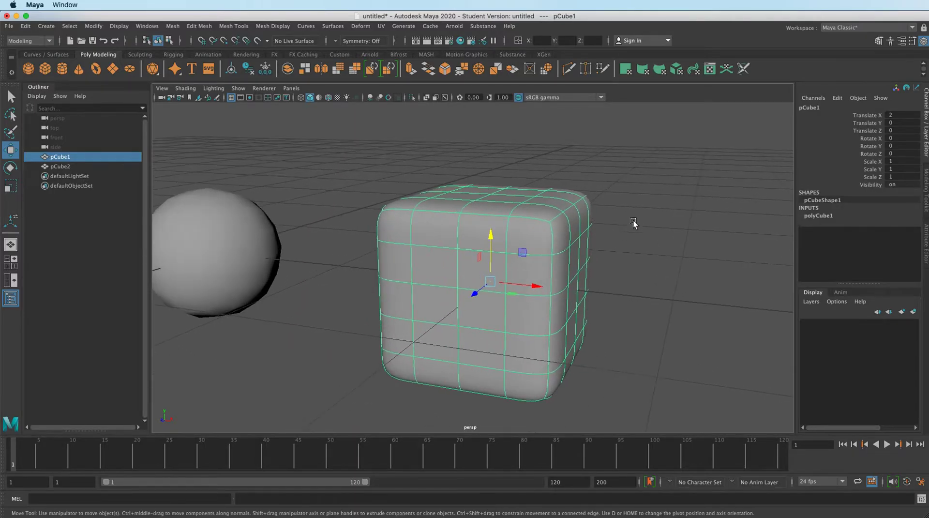
alt+drag(547, 251, 533, 257)
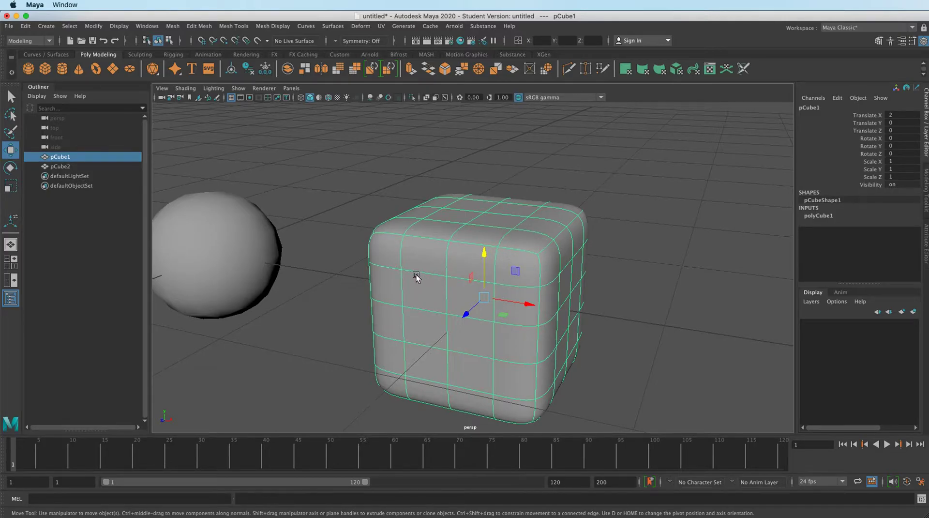
Turn off the plain cube's smooth preview and compare its corners with the smoothed subdivided cube.
click(245, 281)
key(1)
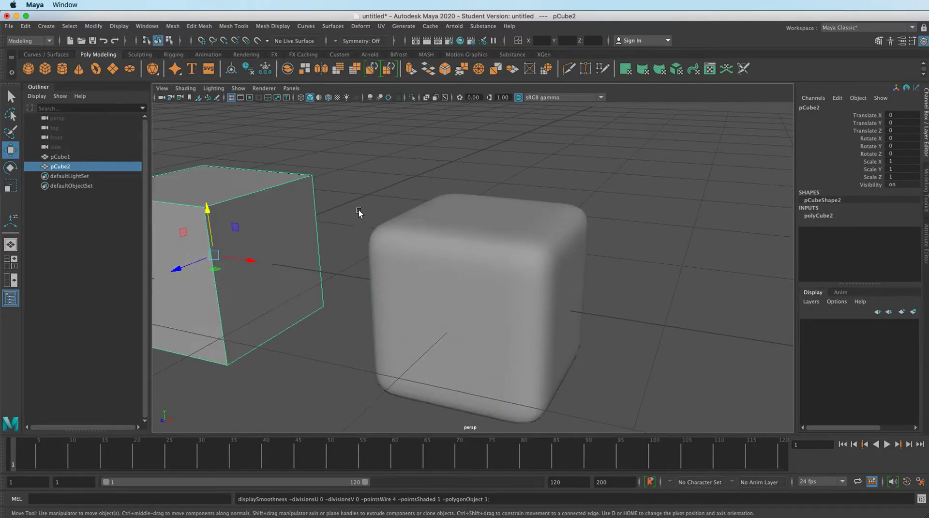
alt+drag(358, 214, 549, 218)
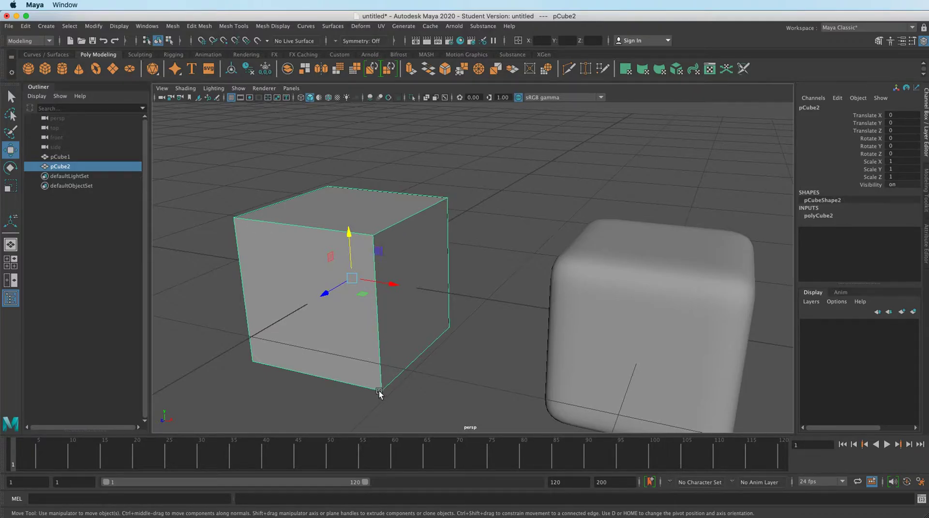
Frame the subdivided cube and toggle its smooth preview off and back on to compare its edges.
click(683, 310)
key(f)
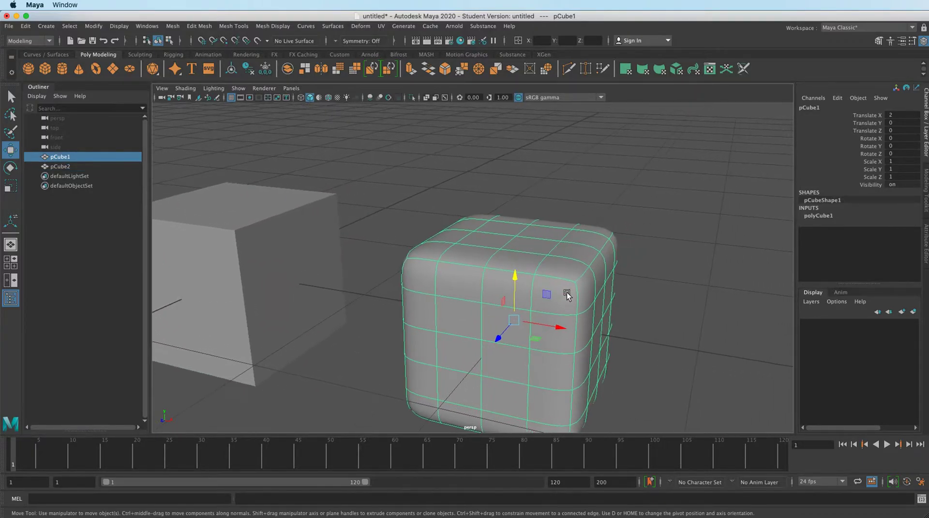
key(1)
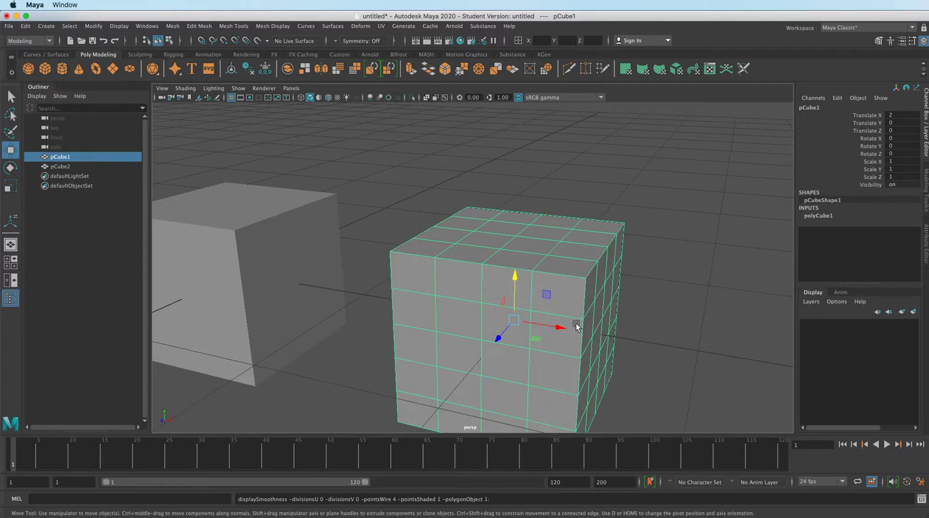
key(3)
Turn on the plain cube's smooth preview and compare both smoothed cubes side by side.
click(308, 267)
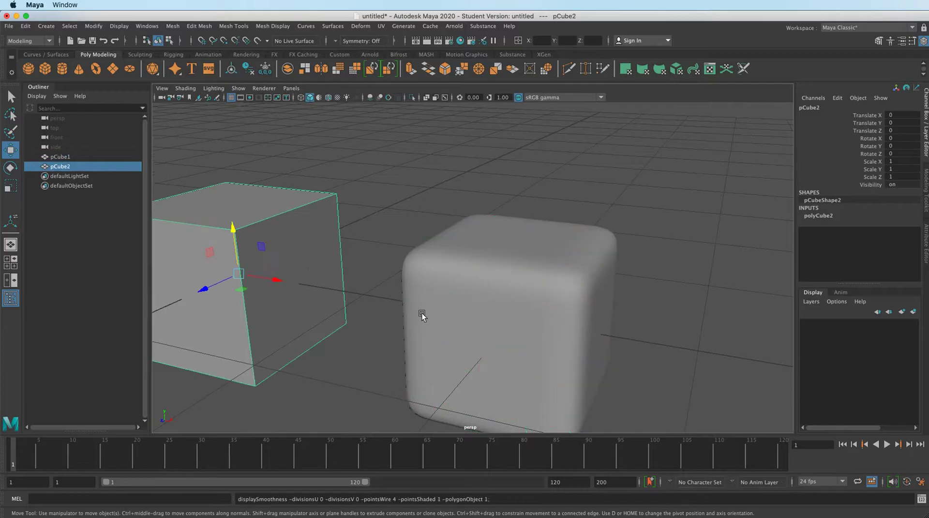
key(3)
alt+right_drag(492, 264, 335, 290)
alt+middle_drag(466, 255, 430, 227)
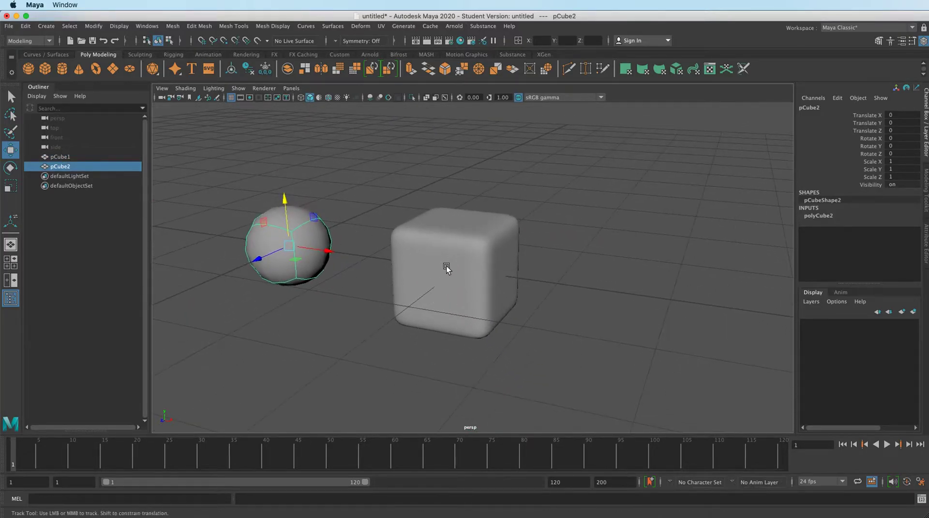
alt+middle_drag(446, 264, 482, 283)
Turn off smooth preview on both the plain cube and the subdivided cube.
key(1)
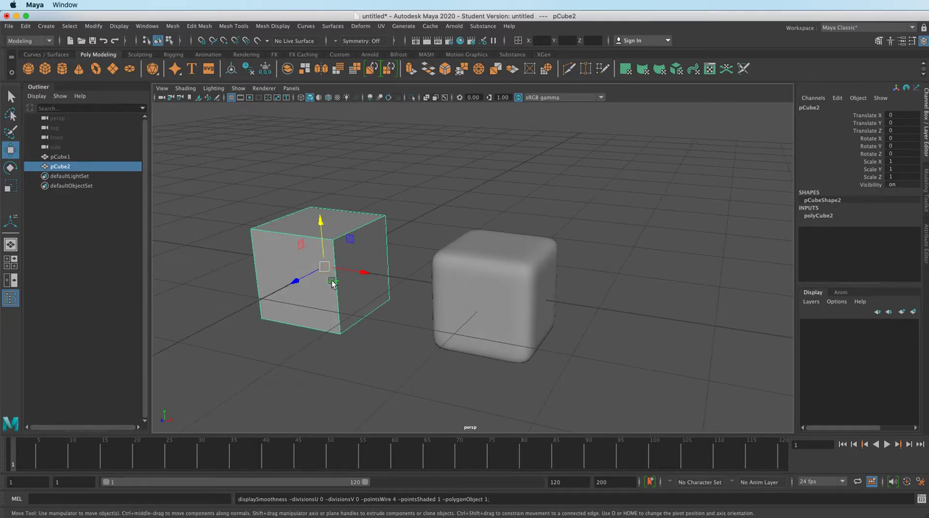
click(501, 297)
key(3)
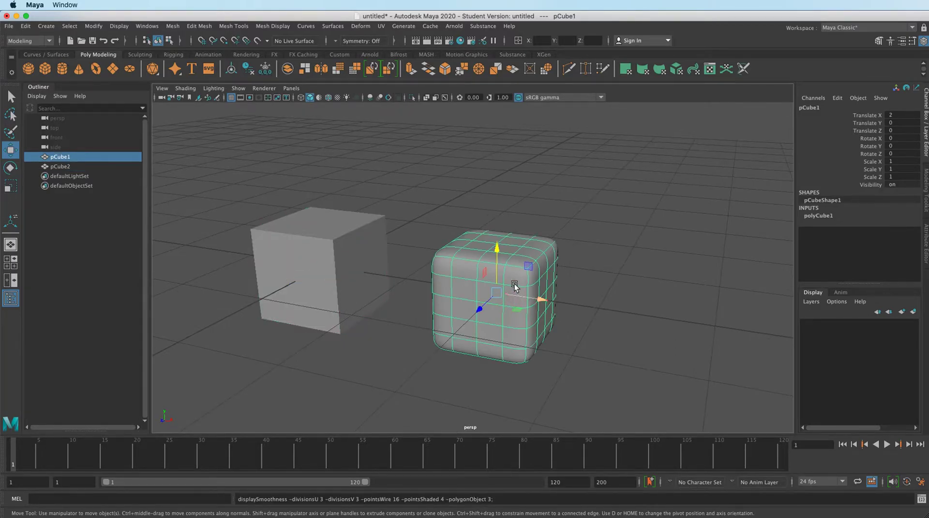
key(1)
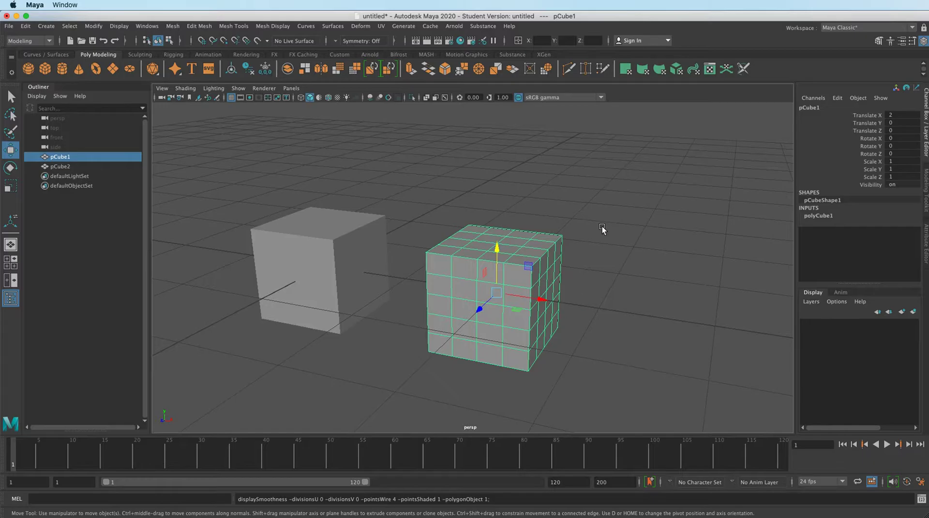
alt+middle_drag(604, 227, 590, 219)
alt+right_drag(591, 219, 521, 326)
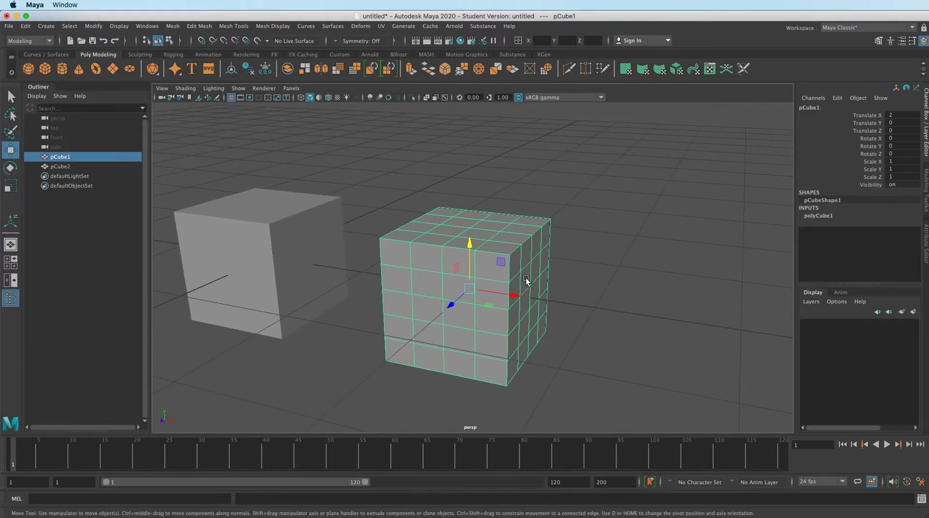
alt+middle_drag(583, 247, 554, 248)
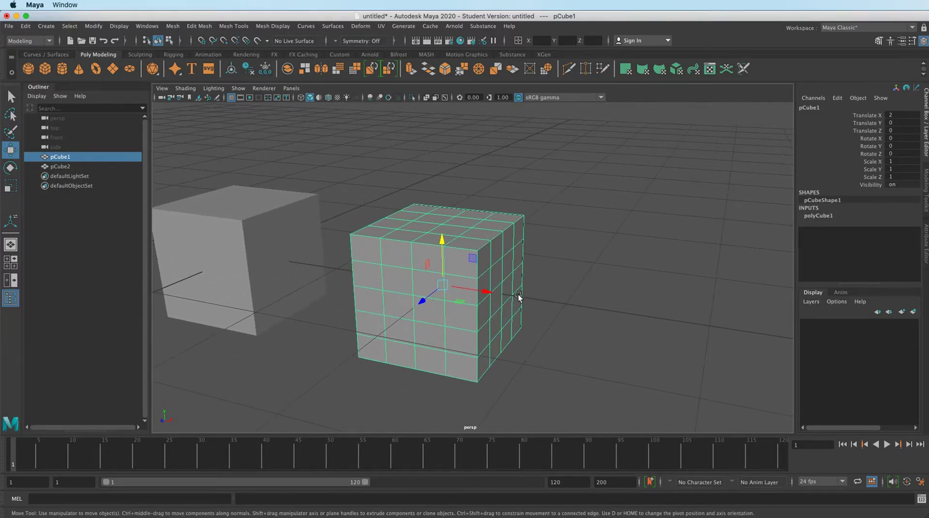
Clone the plain cube along X to about 3.309, placing the copy beyond the subdivided cube.
click(291, 251)
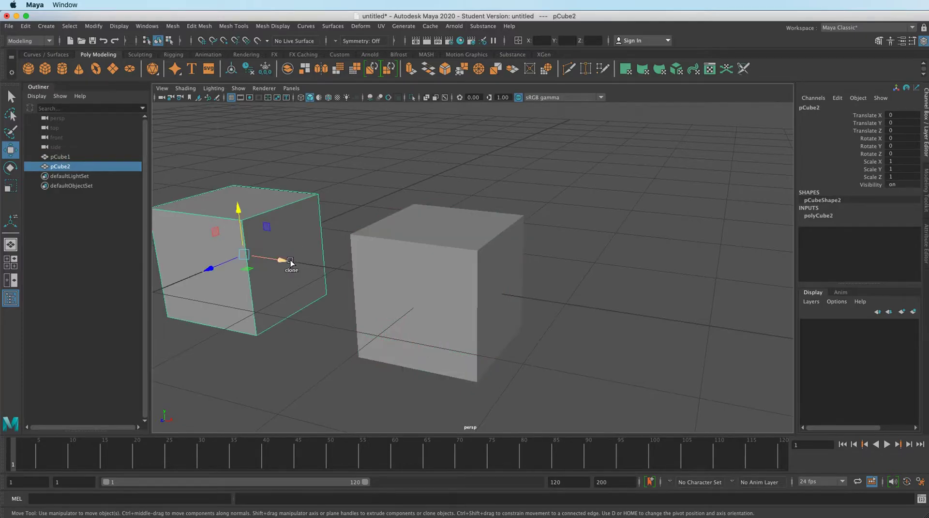
shift+drag(282, 262, 670, 329)
alt+middle_drag(682, 282, 632, 263)
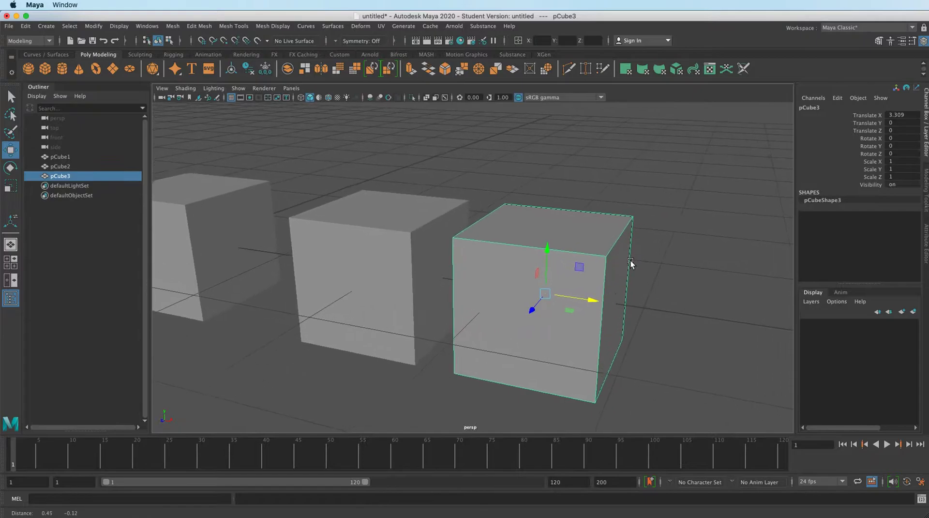
Compare the subdivided cube's wireframe with the cloned cube's, leaving the clone selected.
click(401, 280)
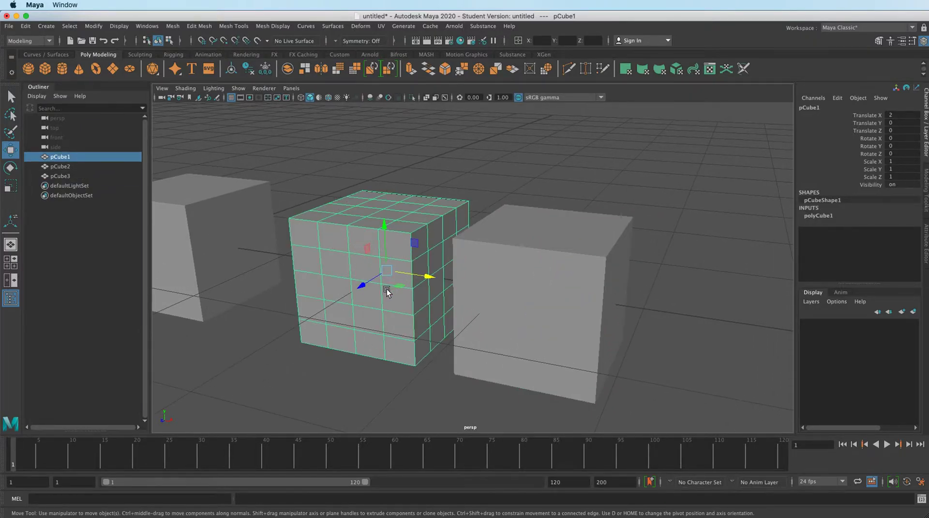
alt+middle_drag(555, 257, 501, 252)
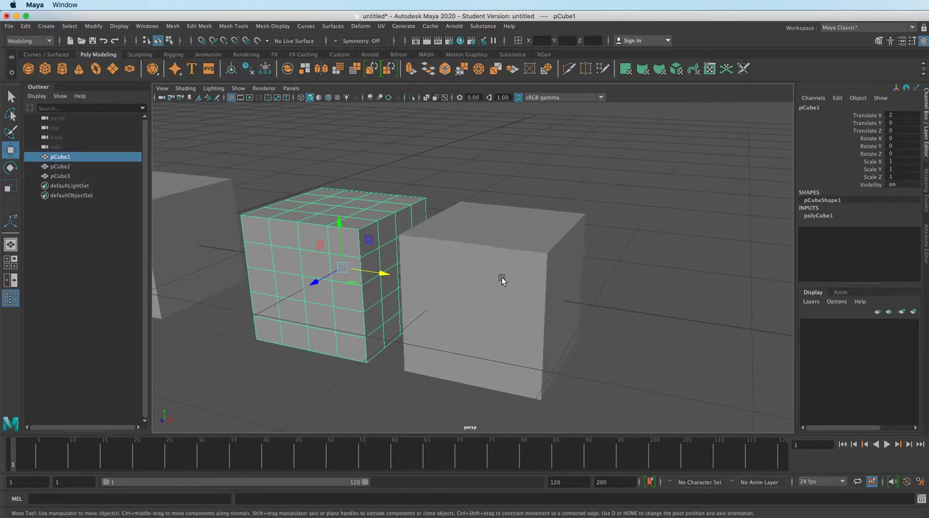
click(502, 277)
alt+middle_drag(559, 272, 551, 260)
alt+right_drag(551, 263, 584, 253)
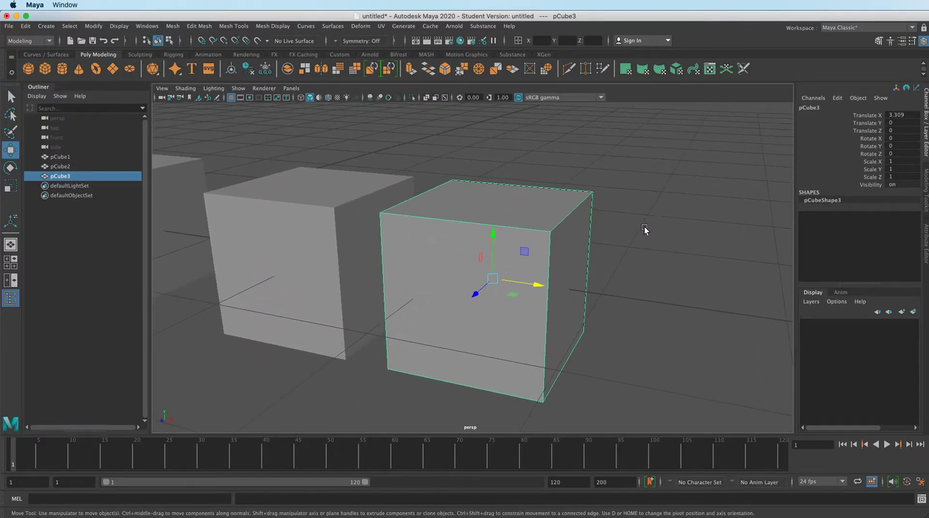
alt+middle_drag(588, 247, 560, 245)
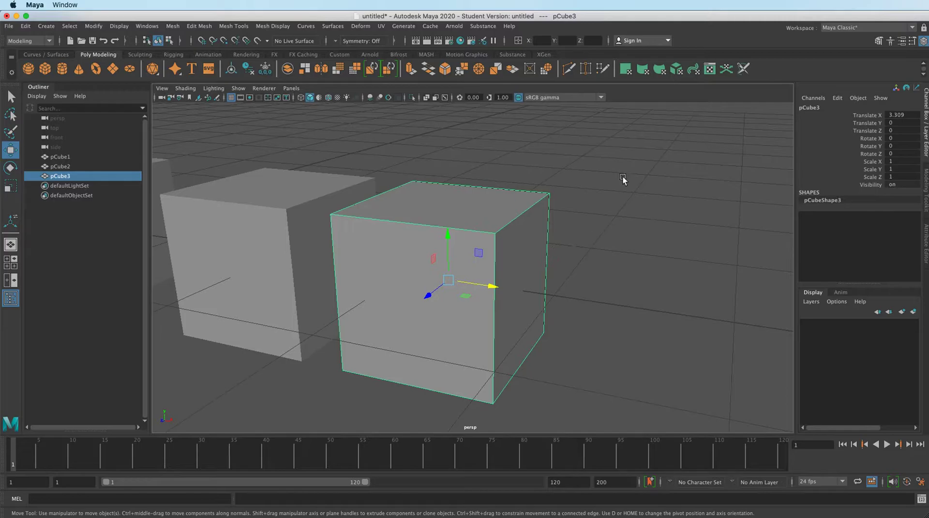
click(569, 68)
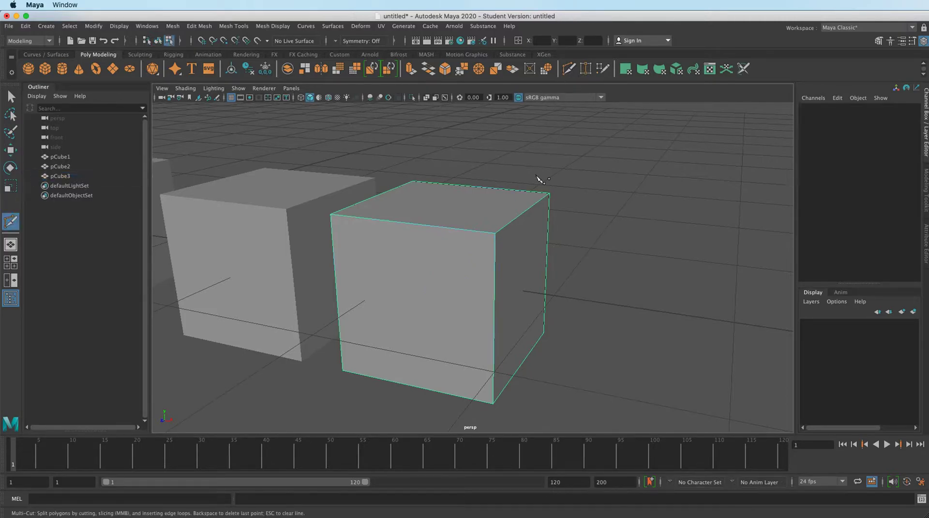
click(495, 233)
click(436, 282)
click(424, 349)
click(470, 342)
click(454, 302)
click(486, 267)
key(ctrl+z)
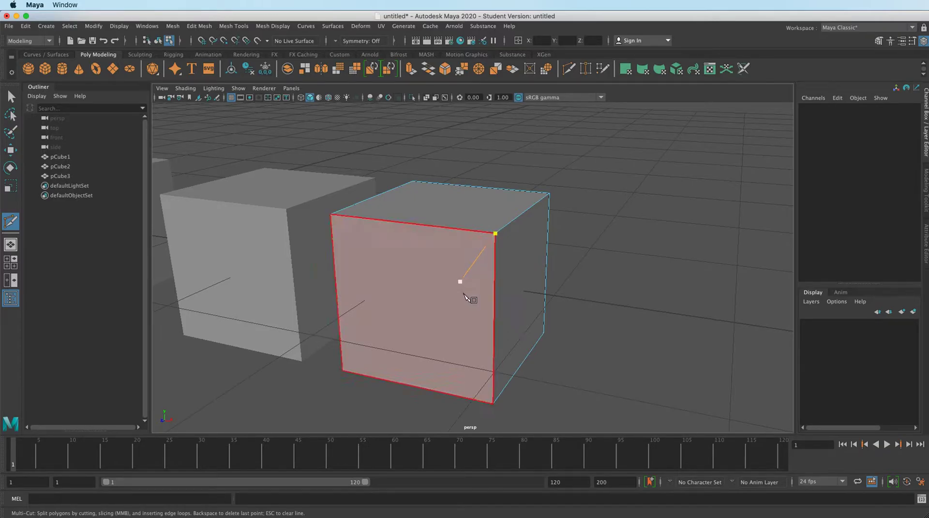
key(ctrl+z)
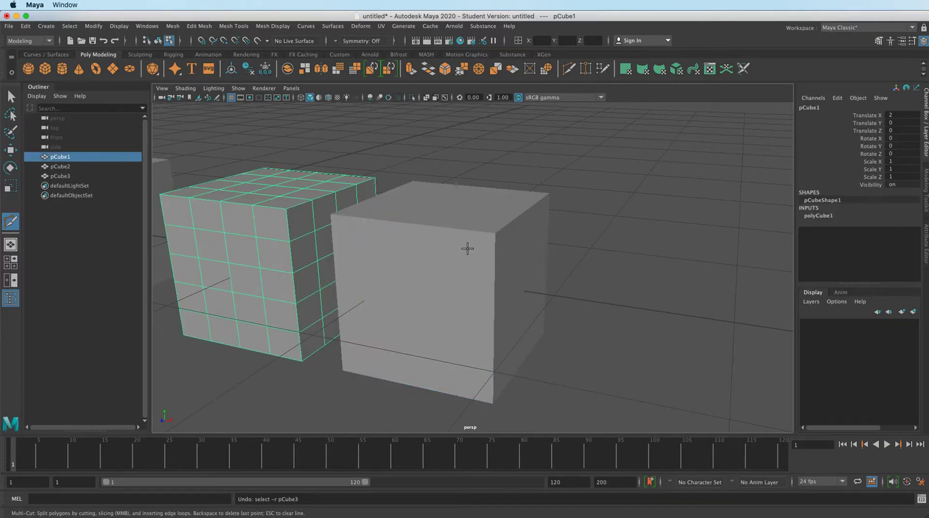
key(q)
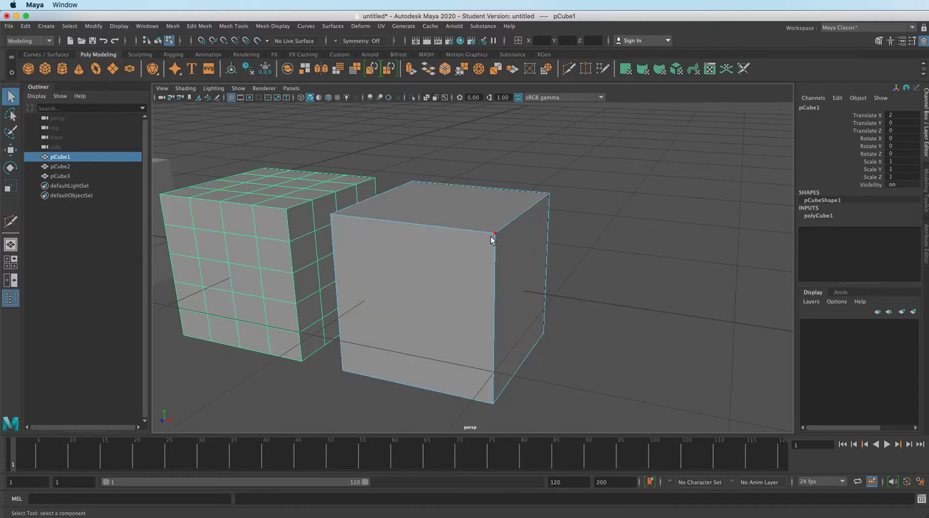
Insert two edge loops on the cloned cube with Multi-Cut, one beside the front face's vertical edge and one just below its top edge.
right_drag(464, 208, 567, 153)
click(568, 69)
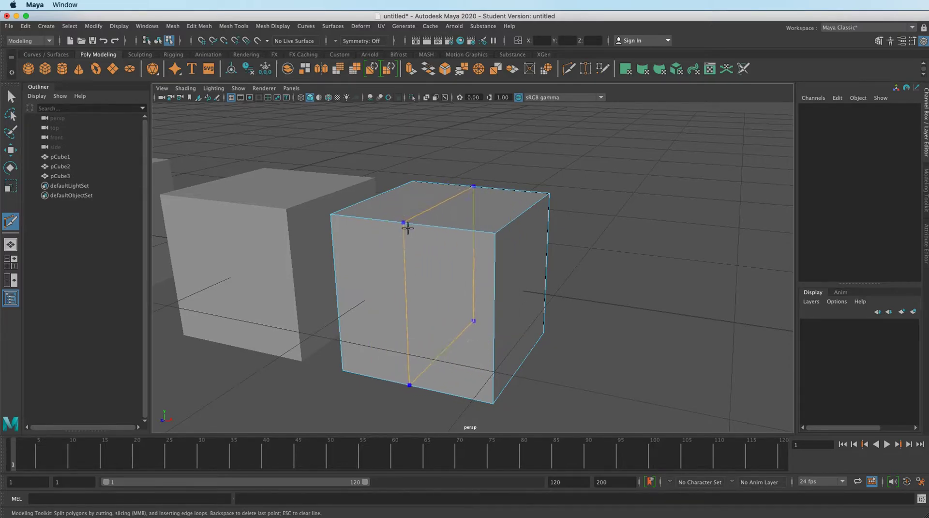
click(488, 232)
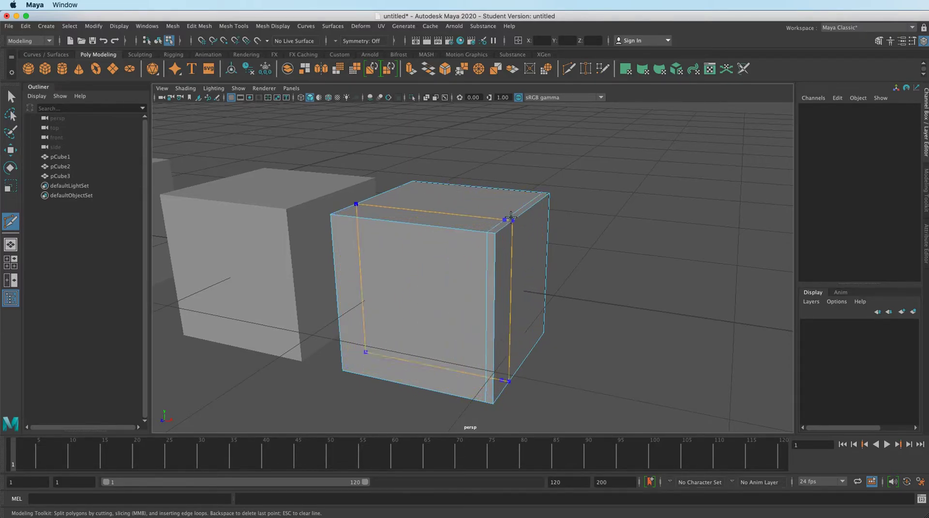
click(494, 241)
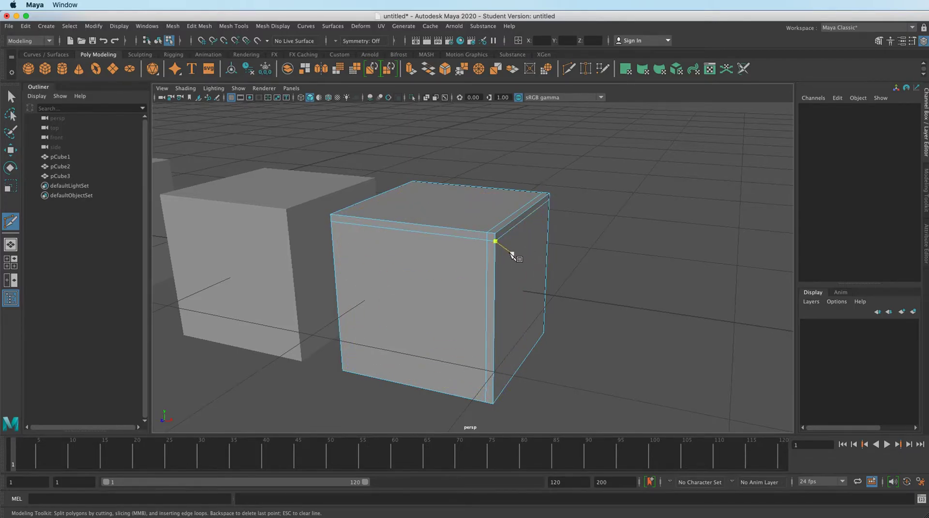
Preview the clone smoothed to examine how the two edge loops affect its corners, then return it to the unsmoothed display.
key(3)
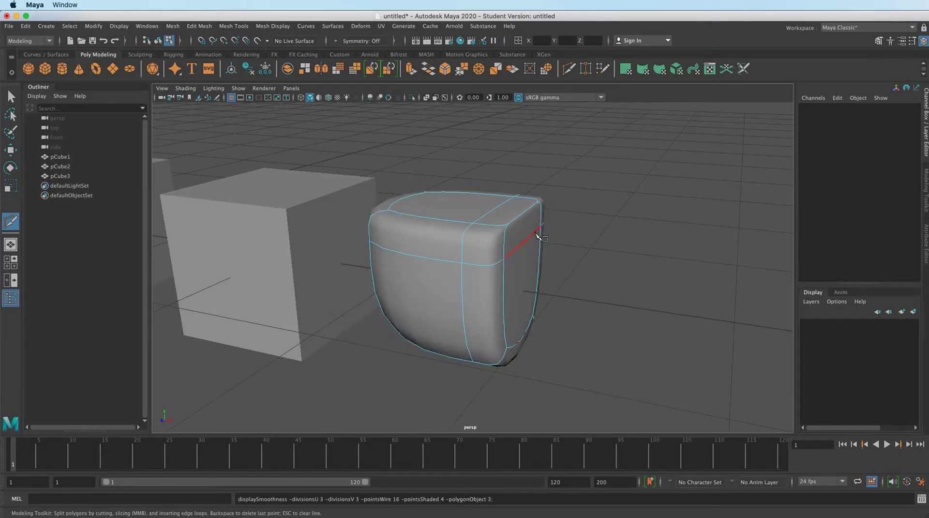
mouse_move(544, 259)
alt+mouse_down()
mouse_move(504, 272)
mouse_move(547, 271)
alt+mouse_up()
alt+drag(469, 249, 512, 271)
key(z)
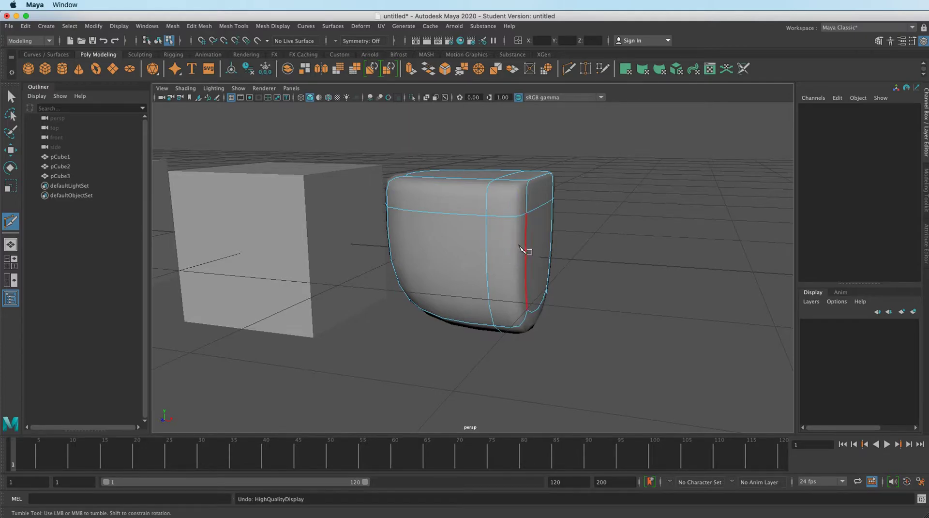
alt+drag(530, 275, 479, 257)
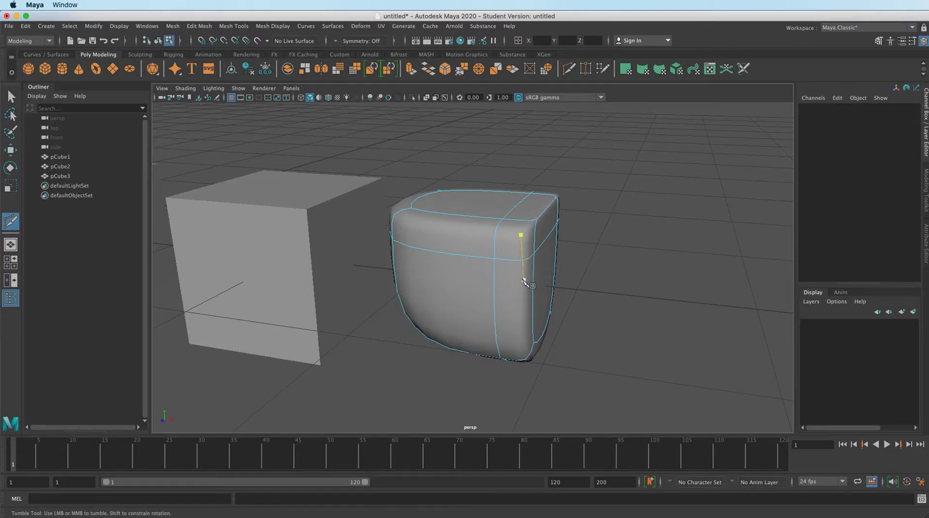
key(1)
Insert edge loops close to the clone's remaining edges, including the bottom and the other vertical corners, until every edge is supported.
alt+middle_drag(527, 285, 523, 252)
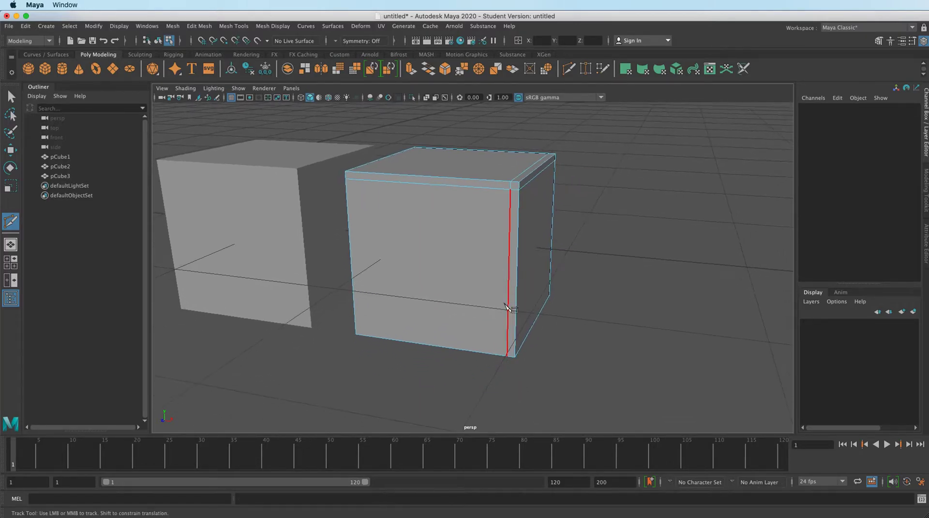
alt+drag(527, 253, 503, 283)
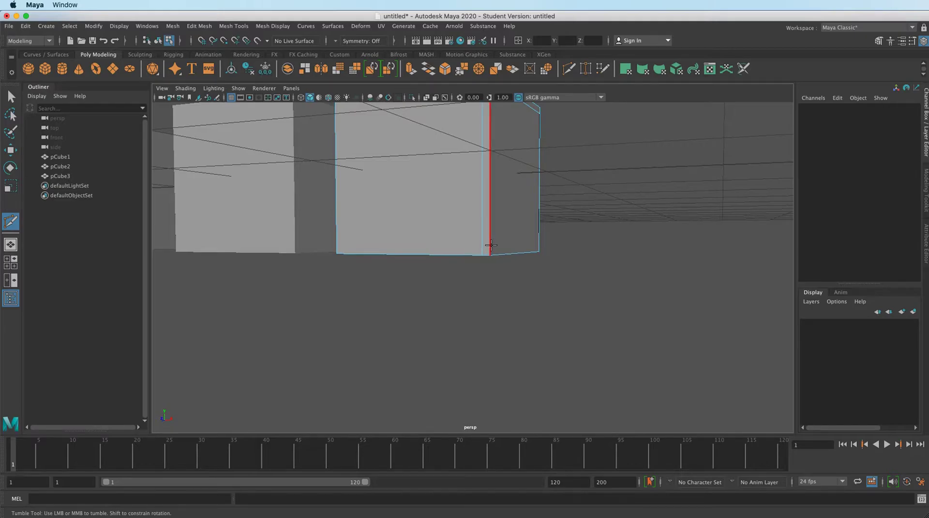
alt+drag(552, 255, 484, 245)
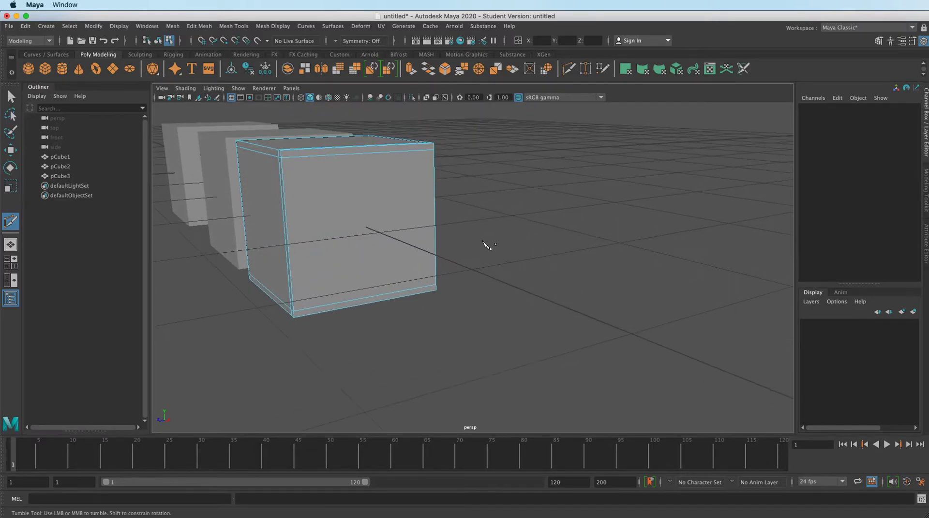
alt+middle_drag(484, 244, 556, 276)
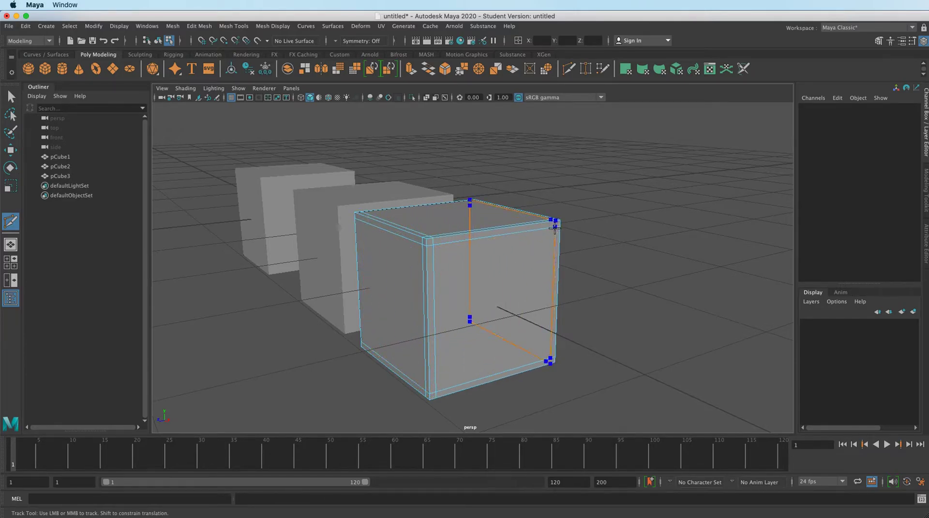
alt+drag(598, 239, 502, 245)
Toggle the clone's smooth preview on and off to examine how the supporting edge loops hold its corners from several angles.
key(3)
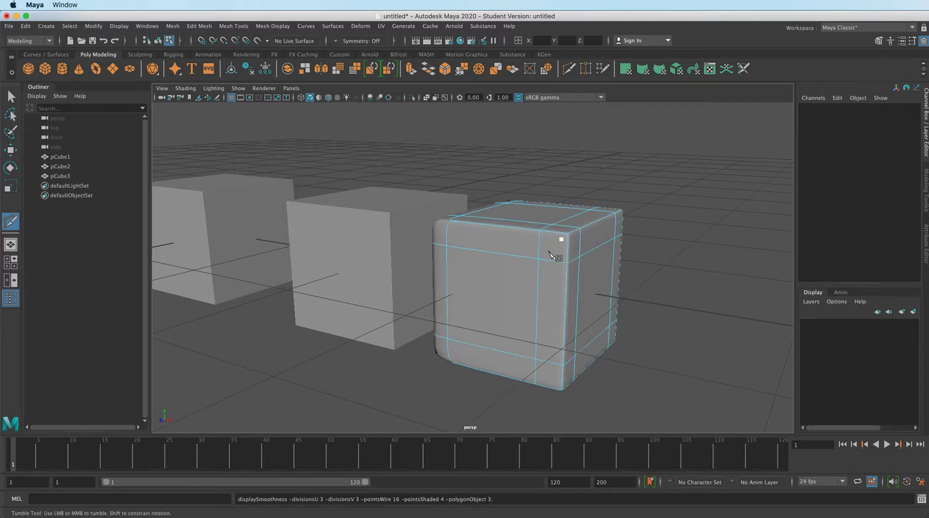
alt+drag(559, 277, 535, 341)
key(1)
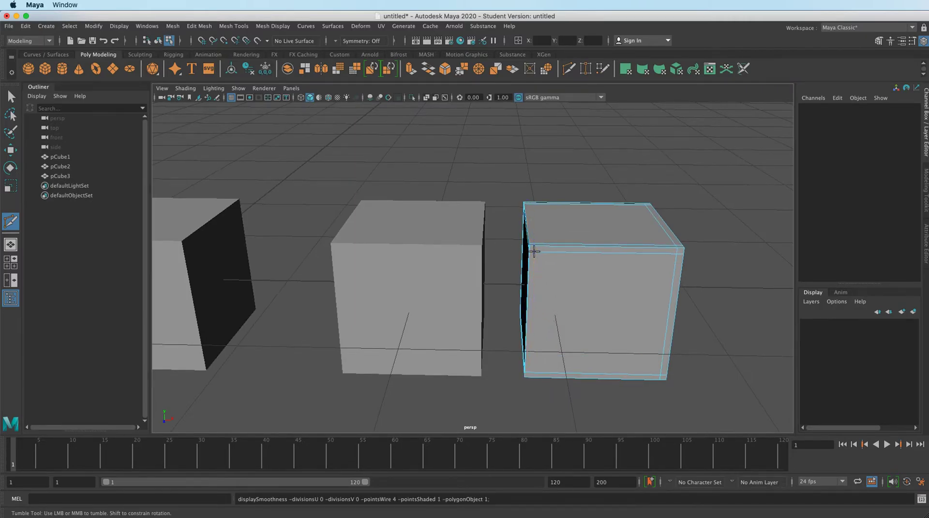
alt+drag(573, 285, 534, 287)
key(3)
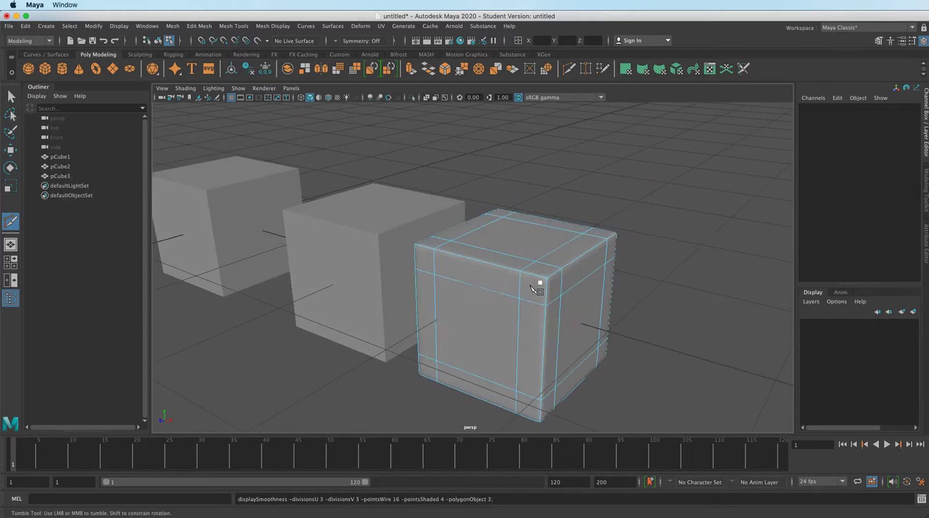
key(1)
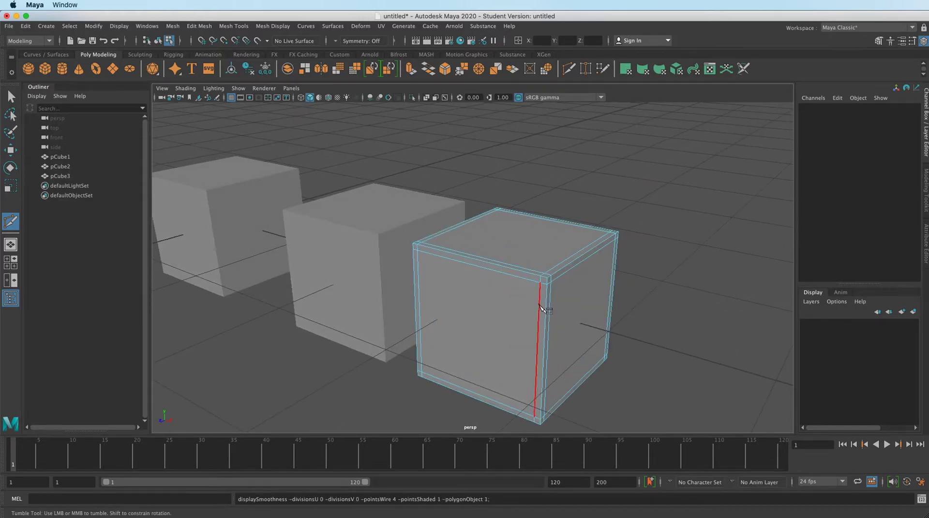
Leave Multi-Cut, turn on the clone's smooth preview and return to object mode.
key(q)
alt+drag(651, 236, 651, 194)
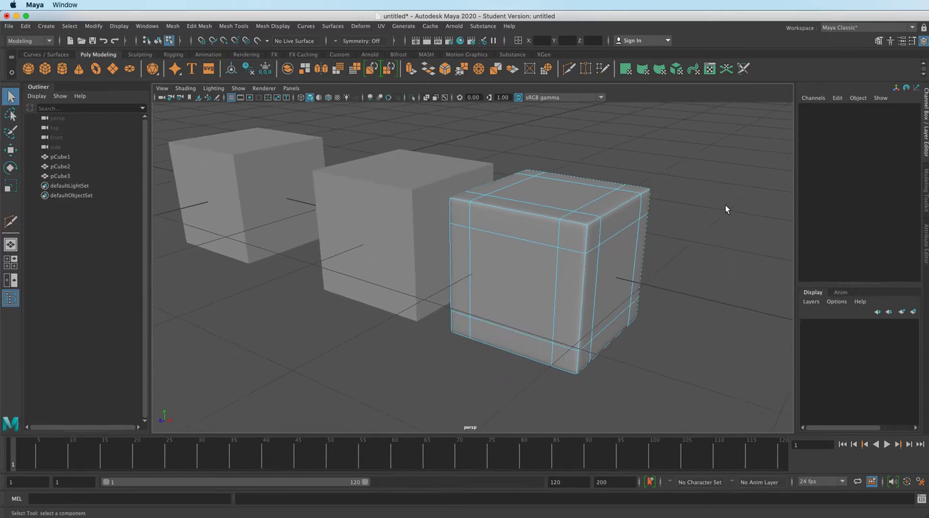
right_drag(648, 229, 698, 212)
alt+middle_drag(717, 222, 676, 232)
alt+drag(677, 236, 670, 253)
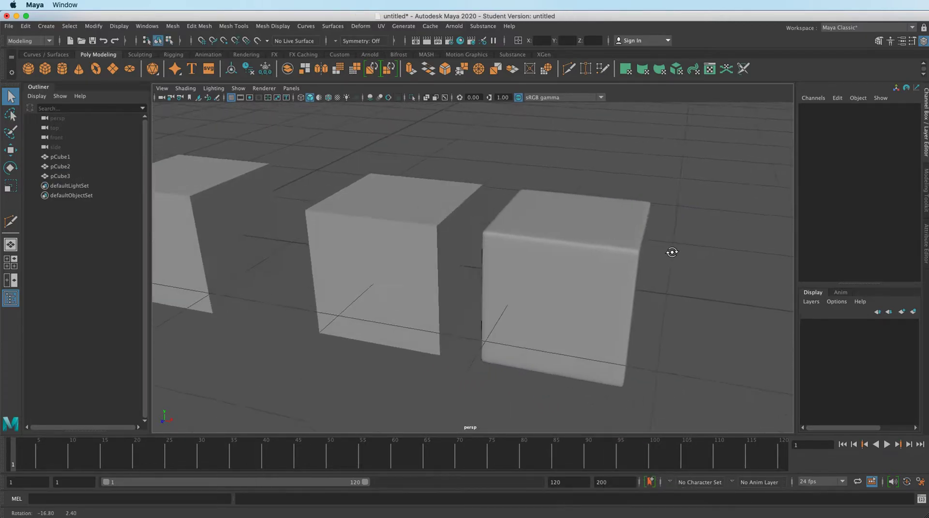
Turn on smooth preview for the subdivided cube in the middle and deselect it.
click(440, 256)
key(3)
click(695, 201)
alt+drag(695, 202, 514, 260)
Toggle the clone between its unsmoothed and smoothed display and compare its edges with those of the smoothed subdivided cube.
click(514, 259)
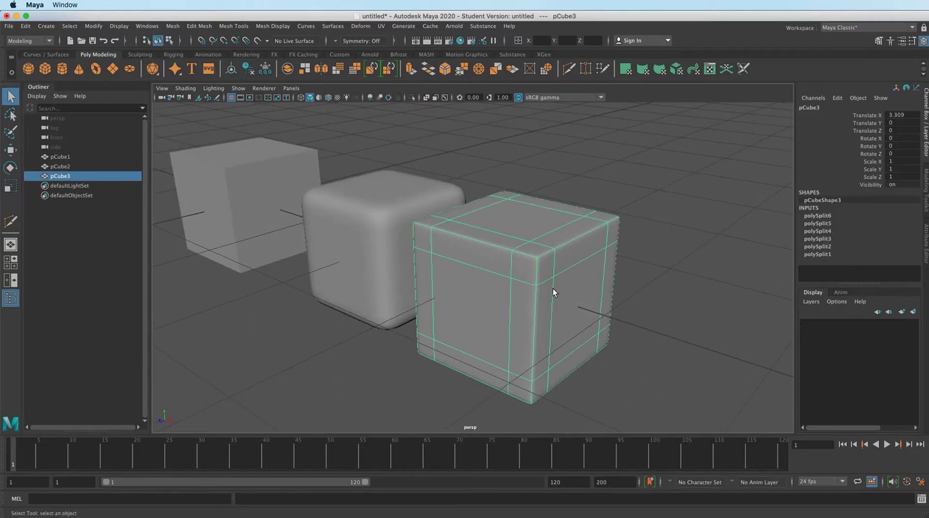
key(1)
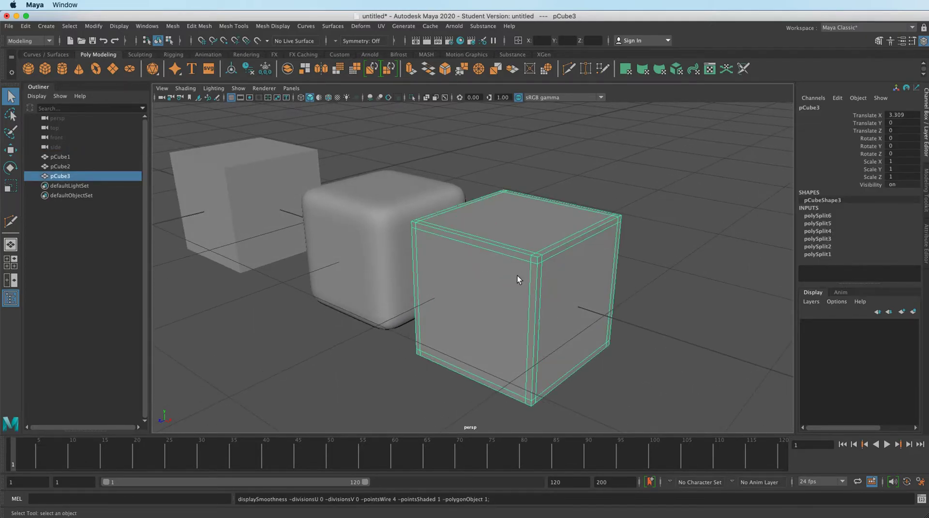
key(3)
click(659, 222)
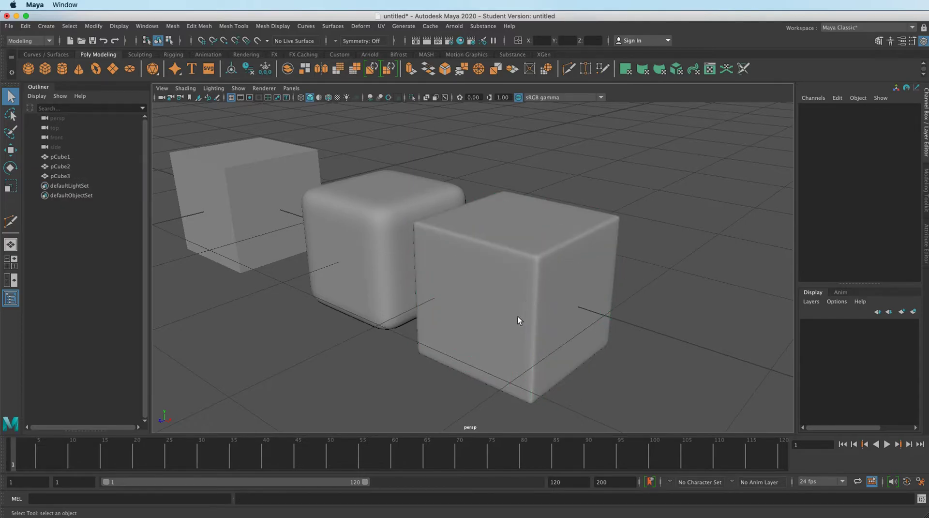
alt+drag(495, 281, 486, 303)
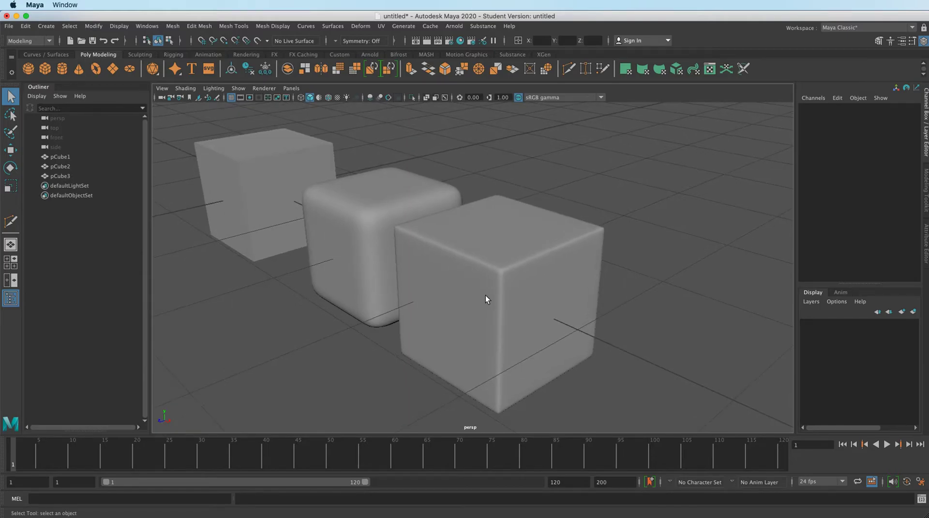
scroll(484, 295, up, 2)
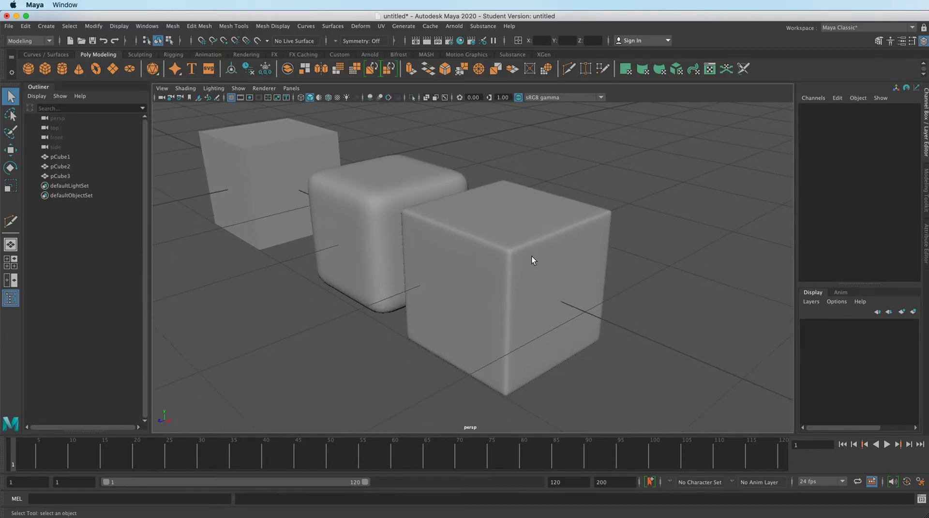
alt+middle_drag(445, 316, 477, 344)
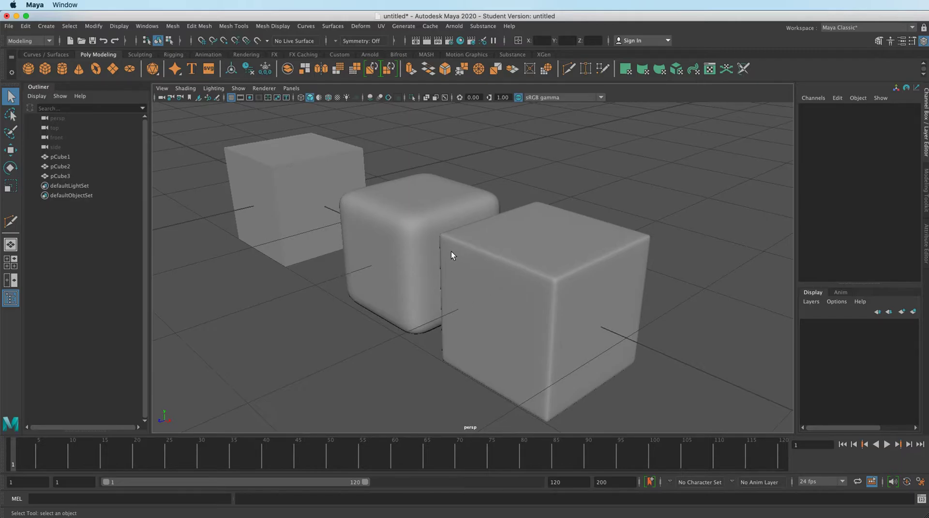
Select the plain cube and examine its undivided faces and corners up close from above and from the side.
click(267, 222)
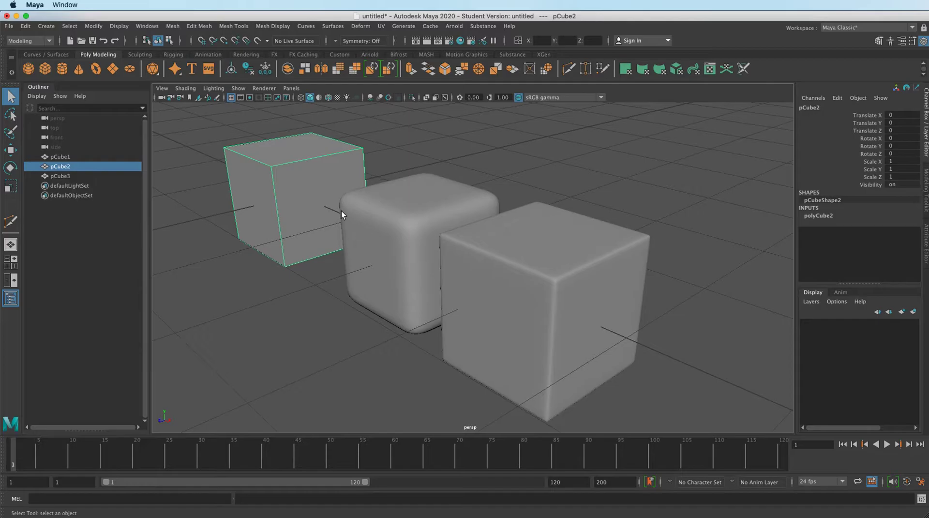
alt+middle_drag(285, 176, 411, 240)
alt+right_drag(411, 239, 579, 184)
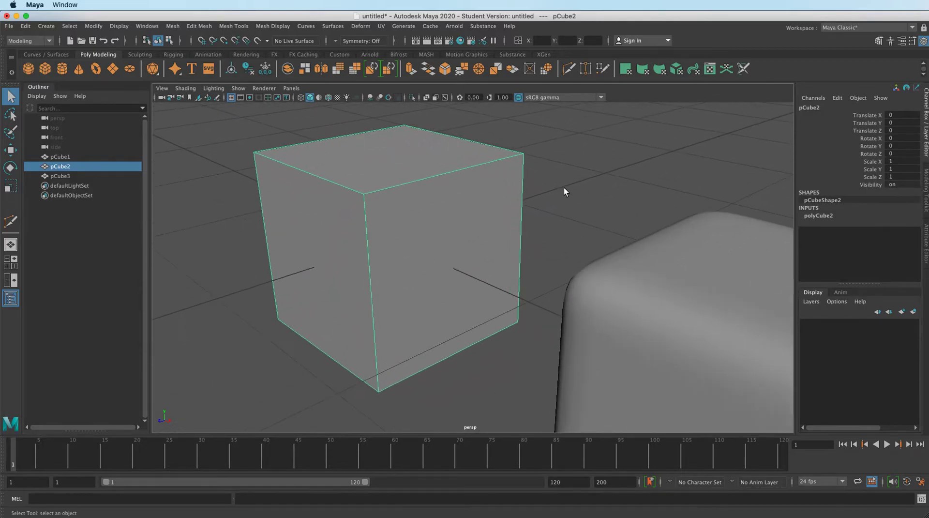
alt+middle_drag(420, 198, 487, 258)
alt+drag(485, 285, 471, 264)
alt+middle_drag(408, 300, 421, 230)
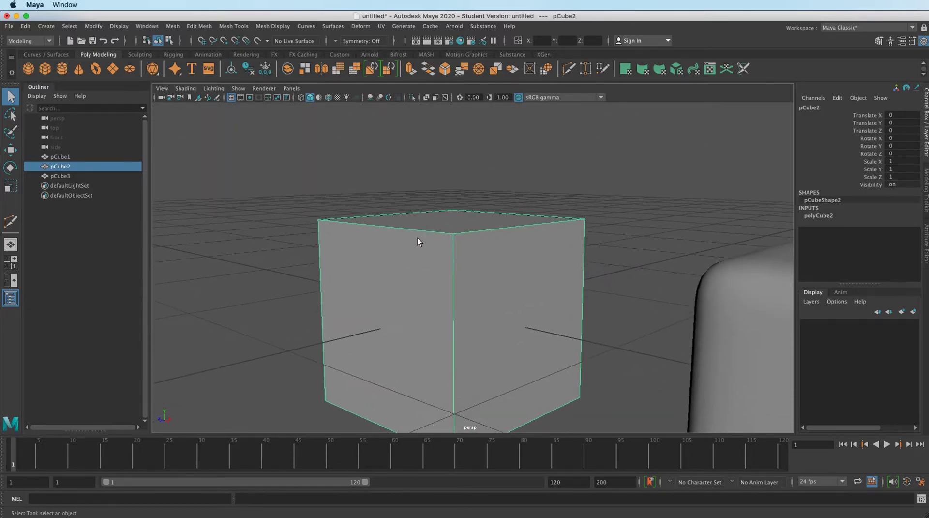
alt+right_drag(420, 229, 667, 202)
alt+drag(667, 207, 480, 305)
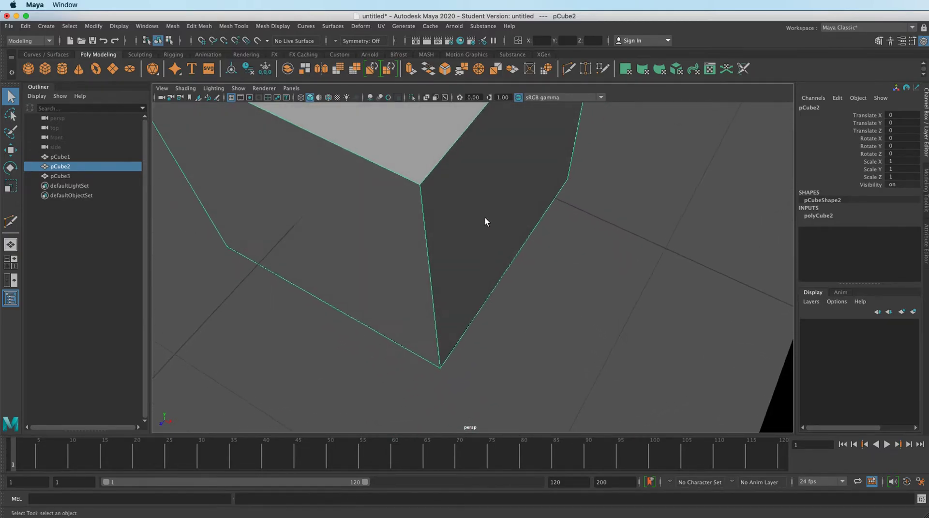
alt+drag(432, 232, 475, 272)
alt+right_drag(474, 272, 269, 300)
alt+right_drag(449, 324, 520, 213)
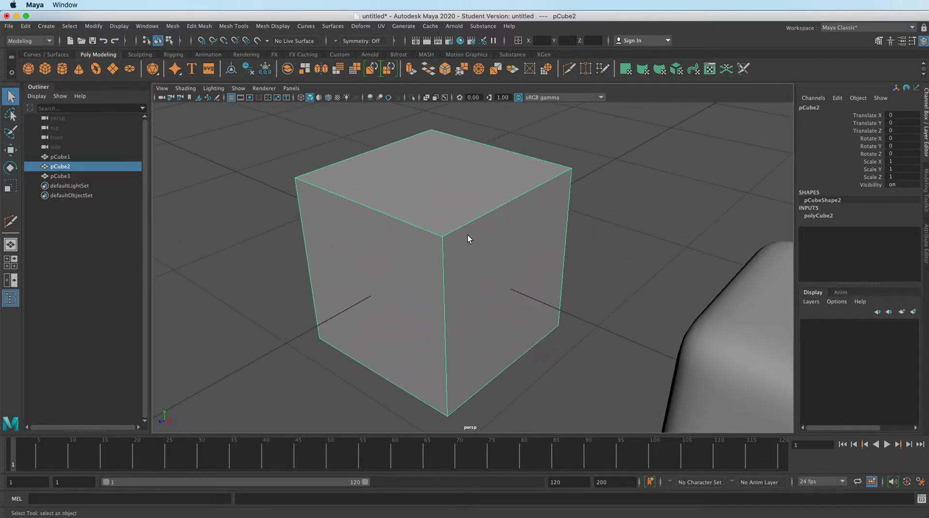
alt+drag(453, 300, 489, 297)
alt+right_drag(640, 214, 255, 286)
Check the clone's edge-loop wireframe beside the other cubes, then return to a close view of the plain cube and select it.
click(667, 300)
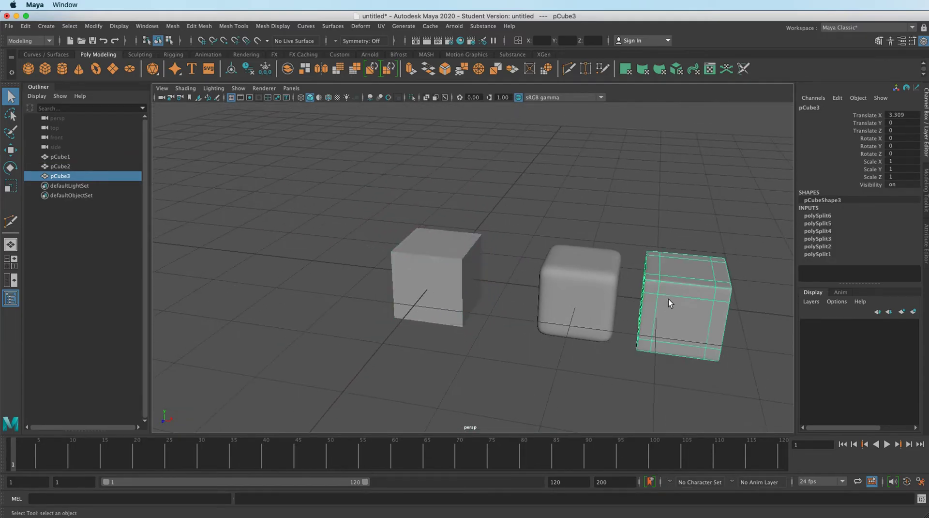
alt+right_drag(525, 285, 597, 260)
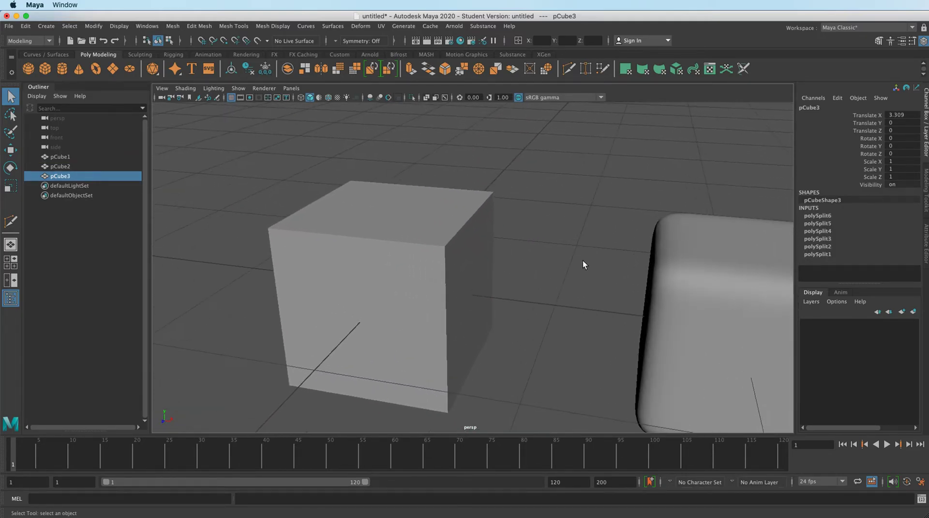
alt+middle_drag(477, 272, 600, 264)
alt+drag(600, 264, 581, 260)
mouse_move(581, 260)
alt+right_down()
mouse_move(460, 283)
mouse_move(577, 263)
alt+right_up()
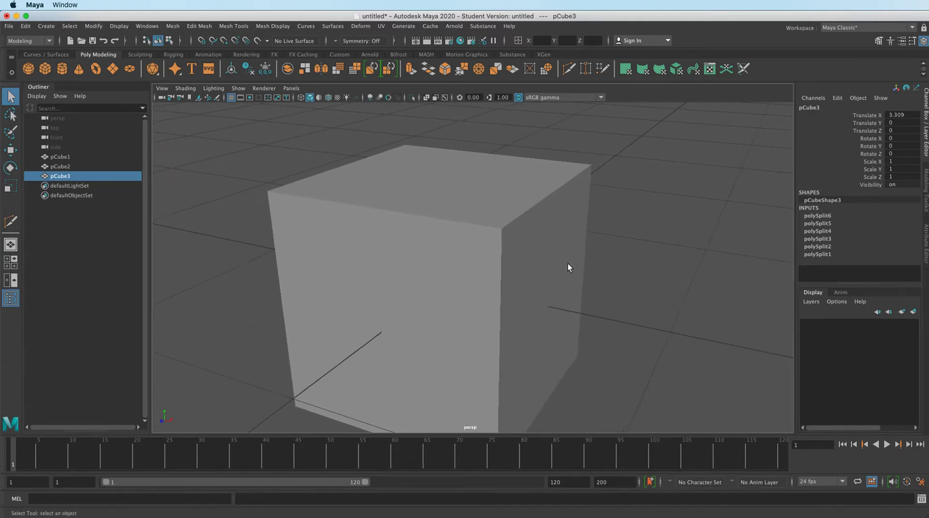
click(541, 269)
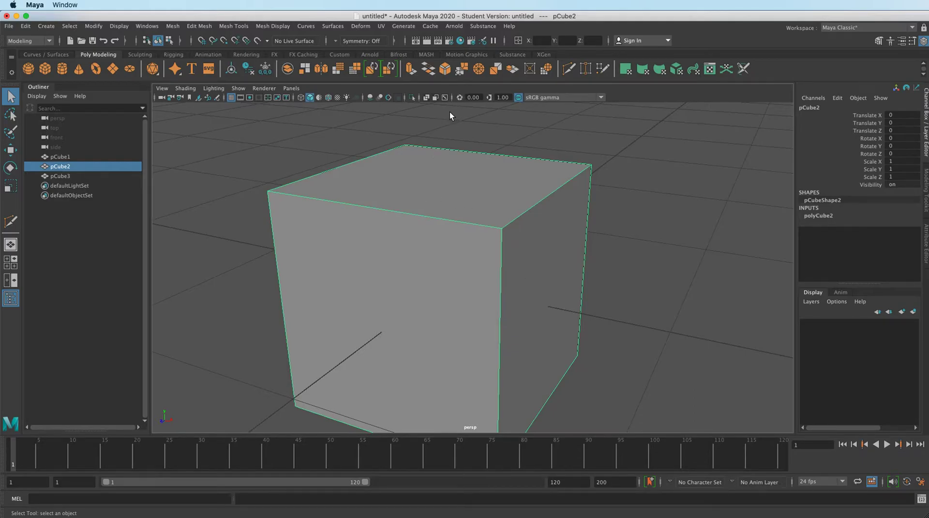
Bevel the plain cube's edges with a fraction of 0.1.
click(445, 68)
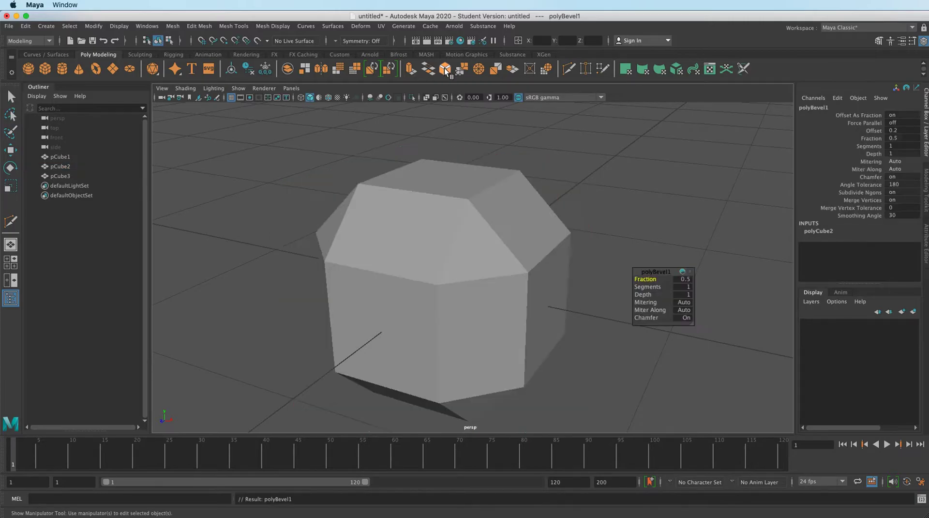
alt+drag(556, 239, 333, 264)
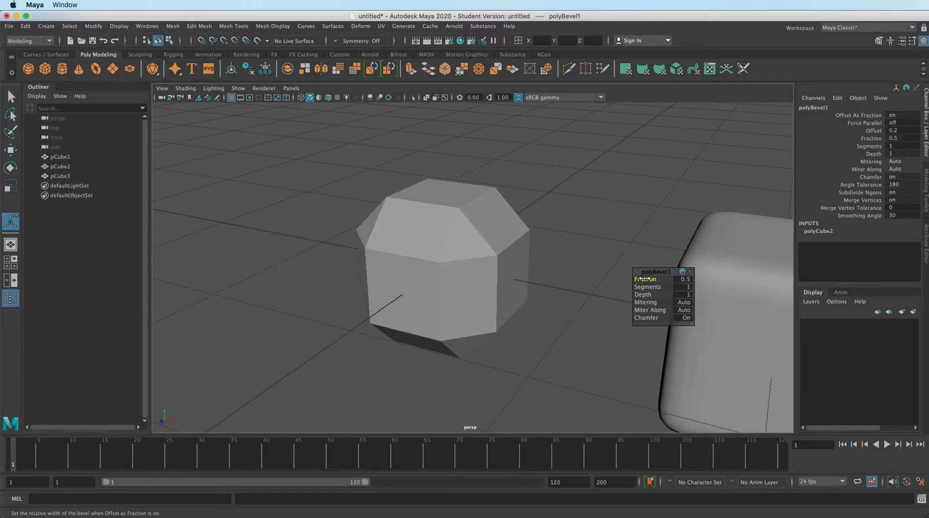
drag(647, 280, 650, 279)
click(692, 279)
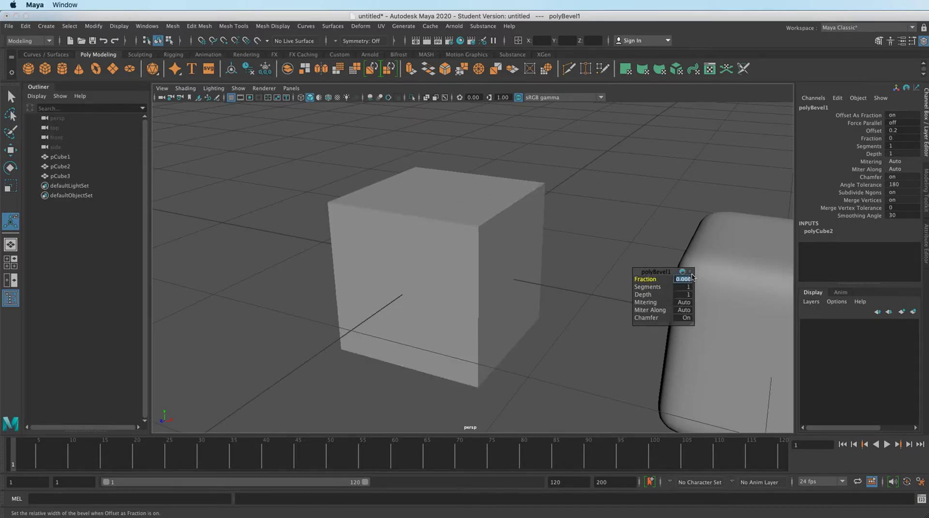
text(0.1)
key(Return)
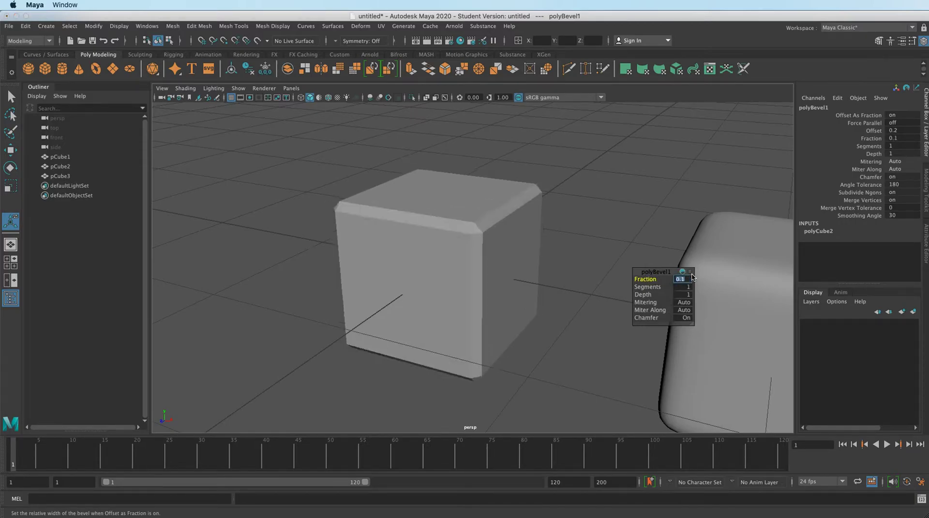
key(Return)
Try 2 segments on the plain cube's bevel, and finally set the segments to 3.
scroll(520, 239, up, 1)
scroll(519, 239, up, 3)
alt+drag(578, 233, 550, 231)
scroll(525, 228, up, 3)
alt+middle_drag(584, 219, 573, 270)
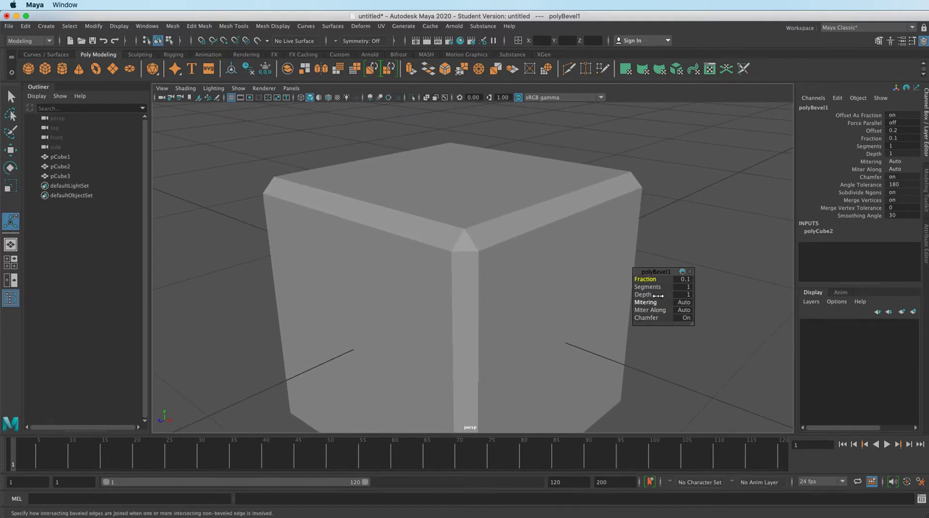
click(687, 287)
text(2)
key(Return)
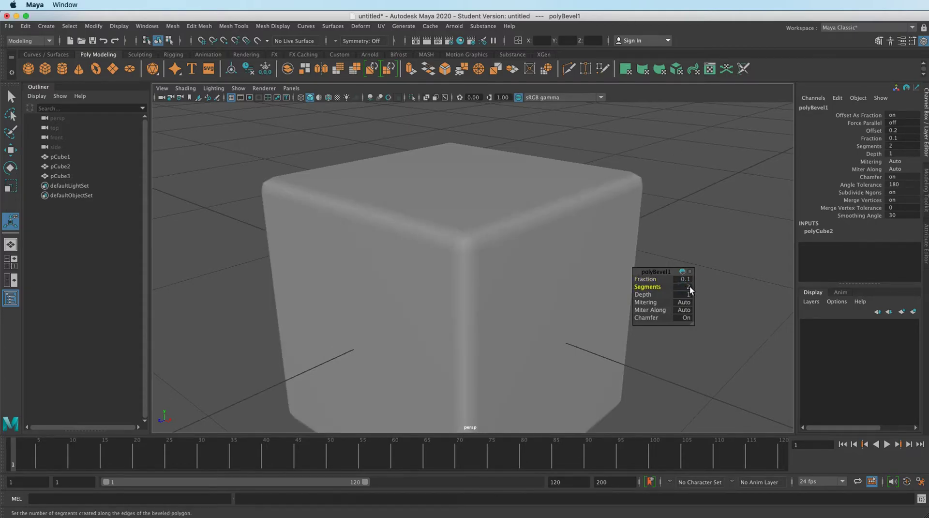
text(3)
key(Return)
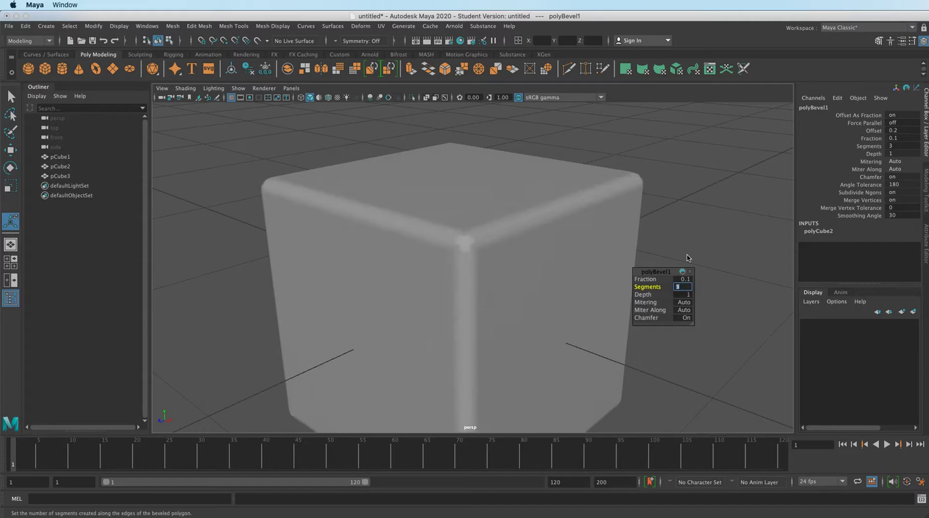
Deselect the bevelled cube and compare its rounded edges with those of the other two cubes.
click(622, 218)
alt+drag(621, 219, 505, 222)
right_drag(505, 223, 533, 213)
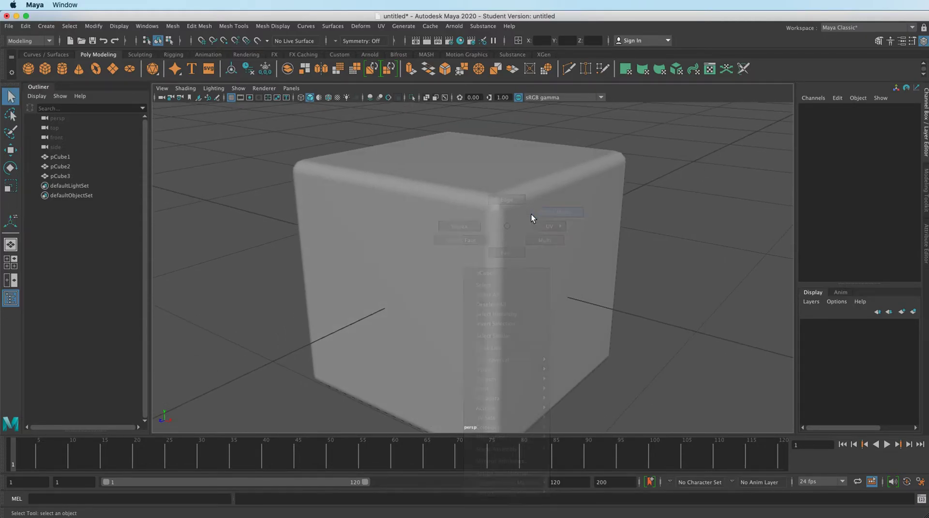
alt+drag(541, 263, 482, 317)
click(571, 347)
alt+right_drag(481, 318, 155, 364)
alt+right_drag(692, 295, 439, 313)
alt+middle_drag(439, 314, 415, 307)
alt+drag(415, 307, 405, 300)
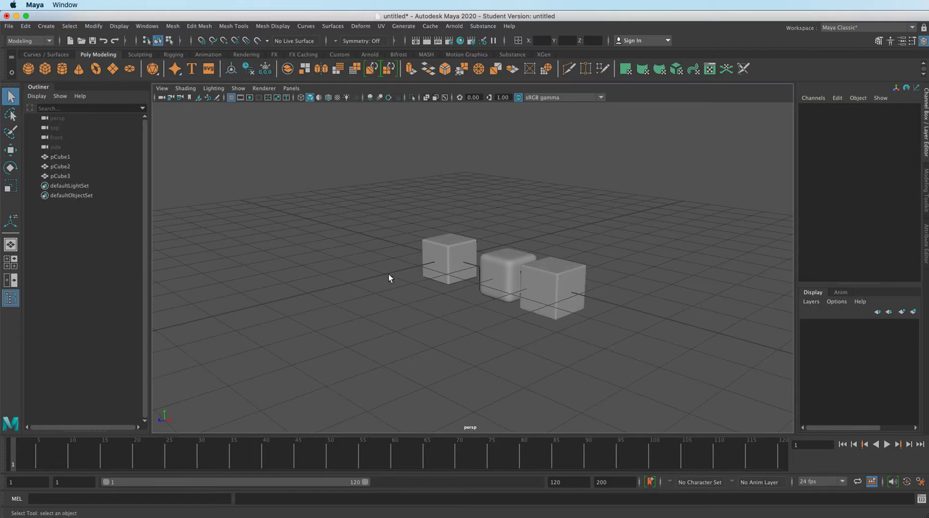
scroll(560, 255, up, 2)
scroll(504, 275, up, 3)
scroll(370, 299, up, 4)
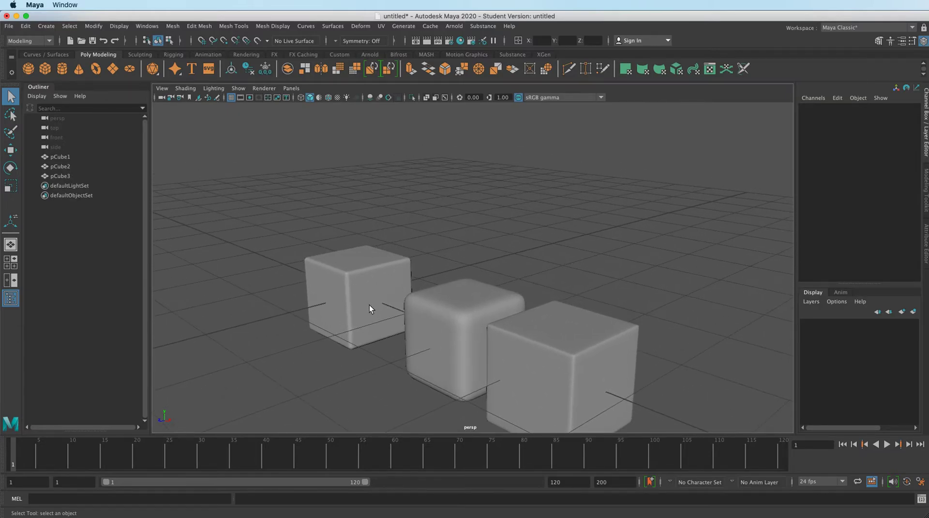
scroll(370, 306, up, 4)
Select the bevelled cube and examine the wireframe of its bevel segments up close at a corner.
alt+middle_drag(606, 263, 721, 246)
scroll(390, 333, up, 2)
mouse_move(417, 346)
alt+mouse_down()
mouse_move(474, 330)
mouse_move(426, 342)
alt+mouse_up()
alt+middle_drag(427, 342, 582, 279)
scroll(678, 253, up, 4)
alt+drag(681, 252, 530, 272)
click(528, 275)
alt+right_drag(525, 262, 645, 220)
alt+right_drag(538, 257, 466, 254)
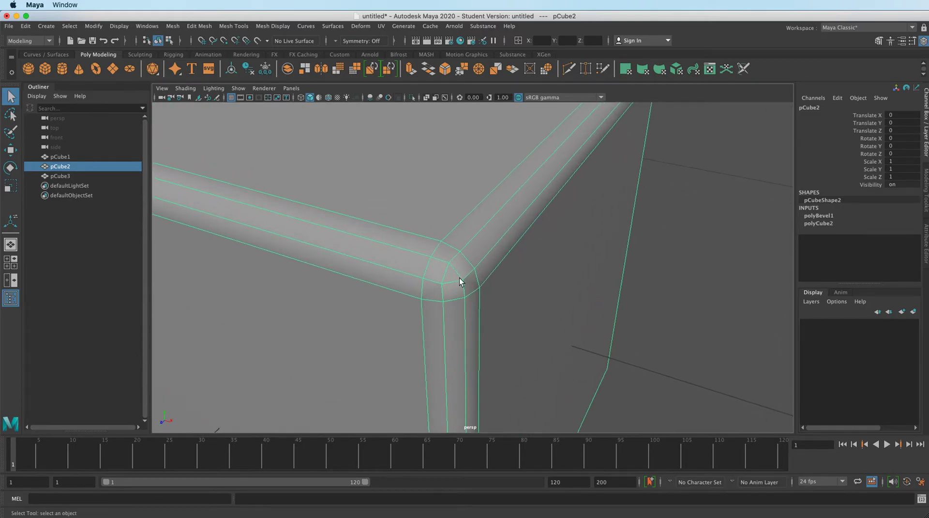
alt+right_drag(585, 255, 251, 365)
alt+drag(251, 365, 475, 270)
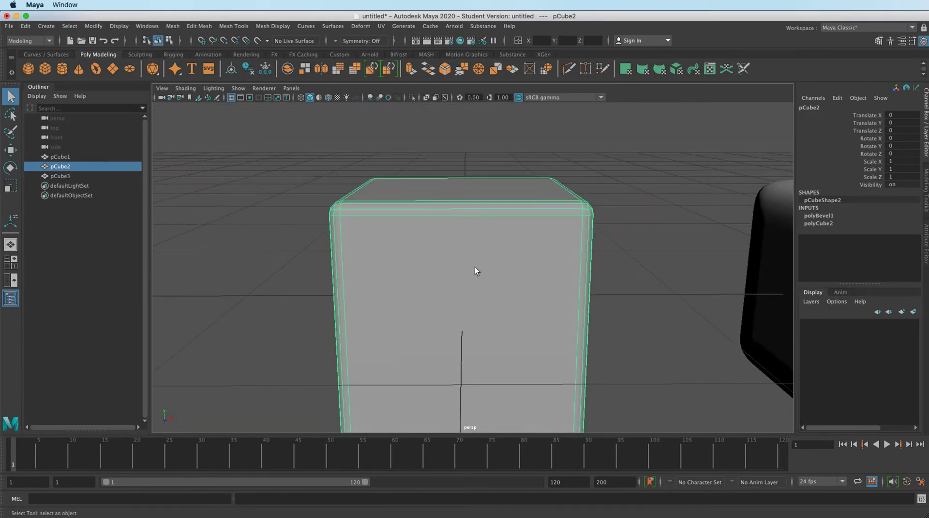
Examine the bevelled cube's flat faces and edge segments from the side, from above and at the near corner.
alt+drag(709, 270, 496, 227)
alt+drag(394, 344, 556, 310)
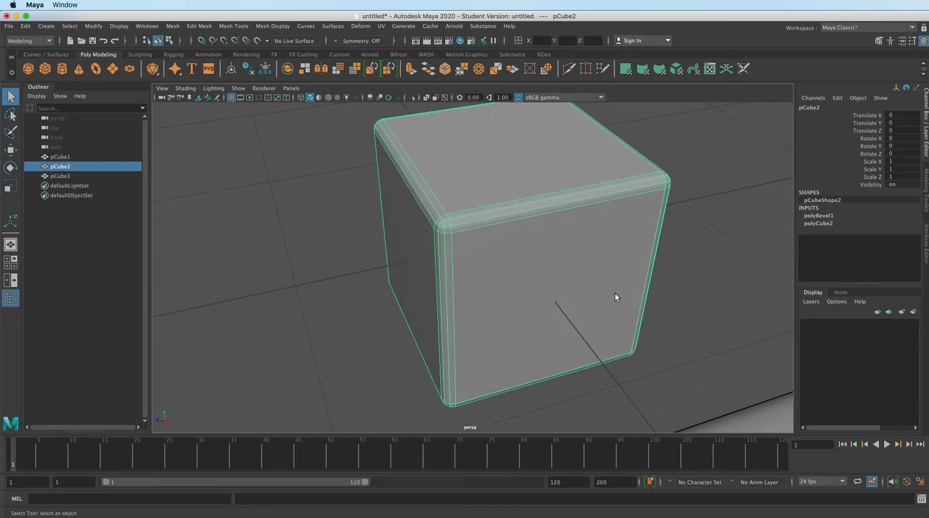
alt+middle_drag(541, 284, 518, 343)
alt+drag(448, 330, 466, 341)
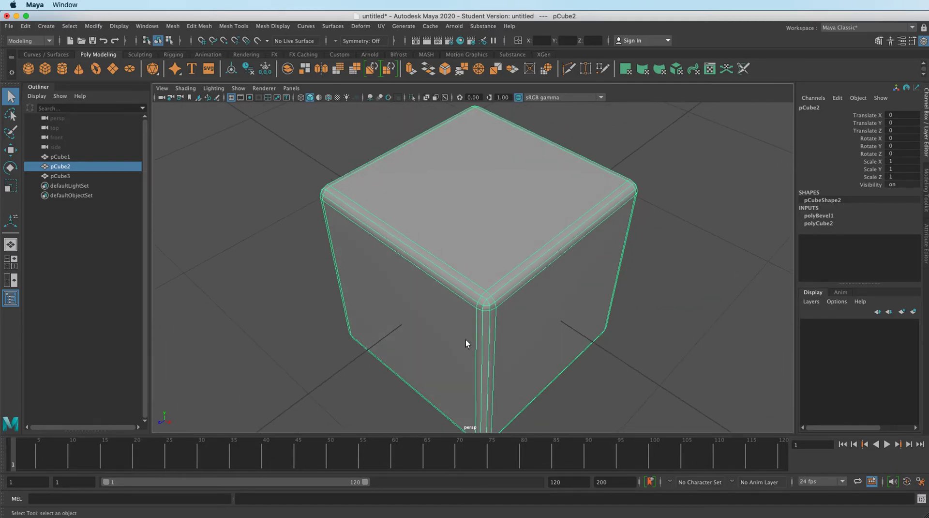
alt+right_drag(465, 341, 557, 326)
alt+middle_drag(557, 327, 512, 308)
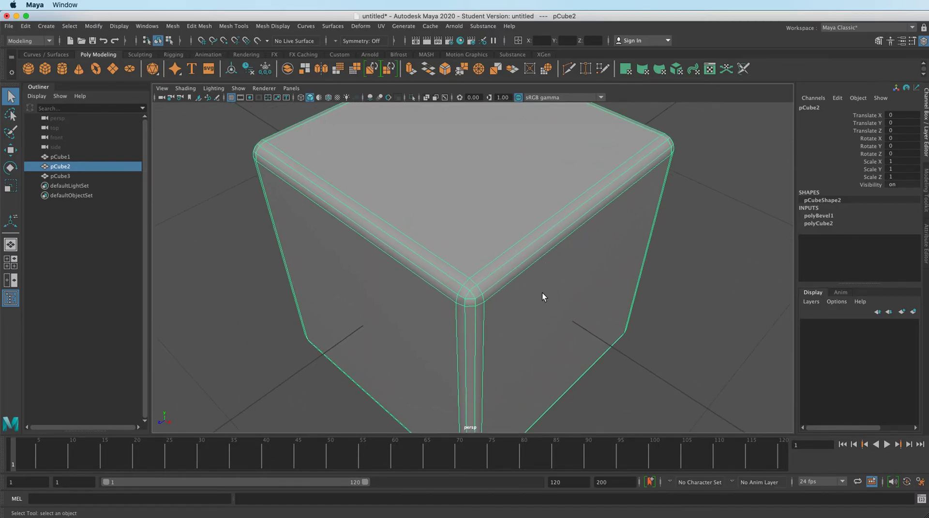
alt+drag(477, 340, 488, 322)
alt+right_drag(562, 298, 608, 278)
alt+middle_drag(608, 278, 583, 321)
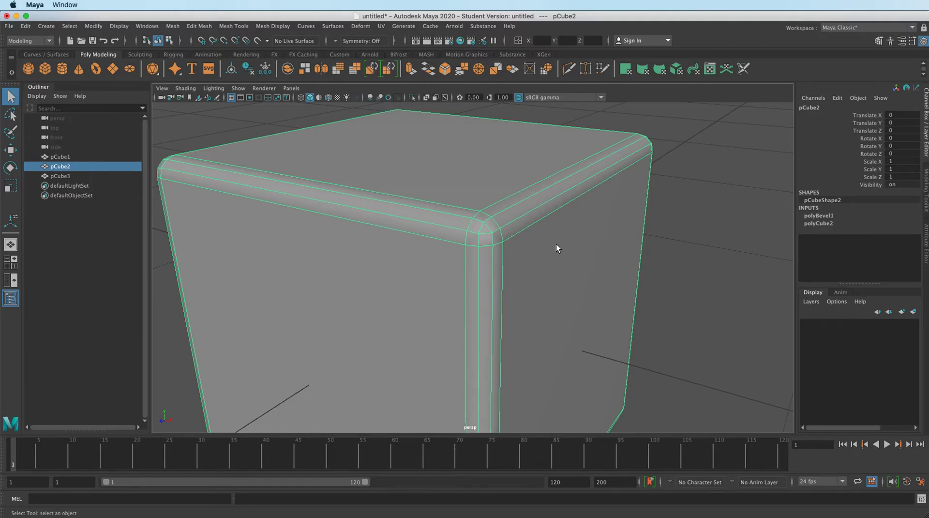
Select the subdivided cube in the middle and compare its wireframe with the bevelled cube and the clone.
alt+right_drag(676, 254, 481, 266)
alt+middle_drag(481, 266, 482, 262)
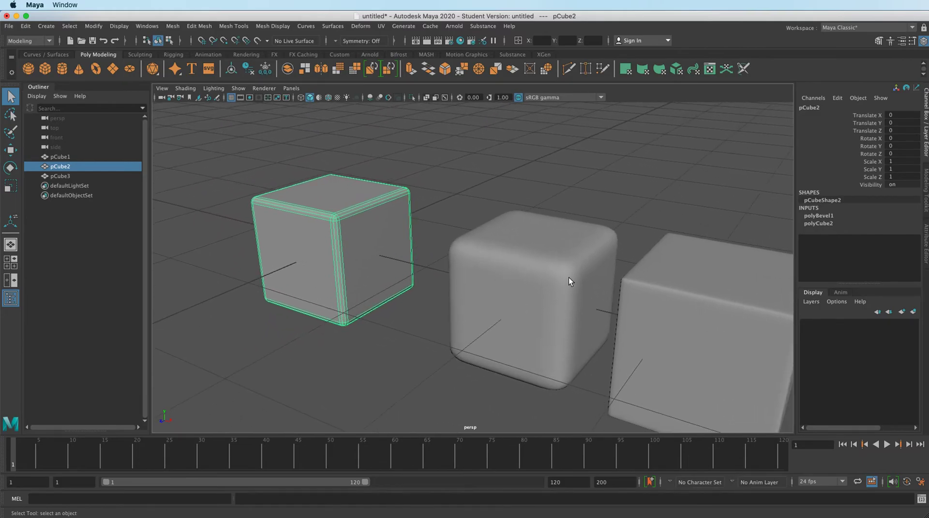
alt+middle_drag(643, 248, 604, 232)
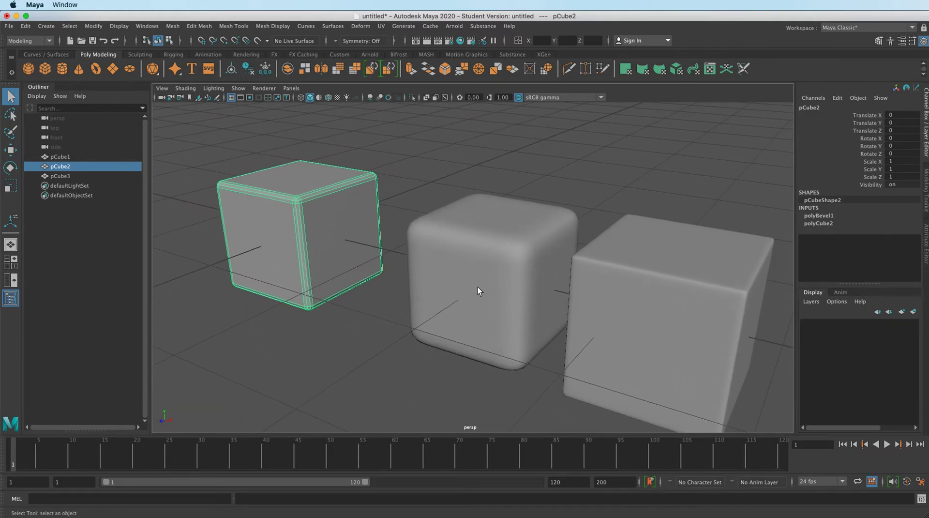
click(505, 275)
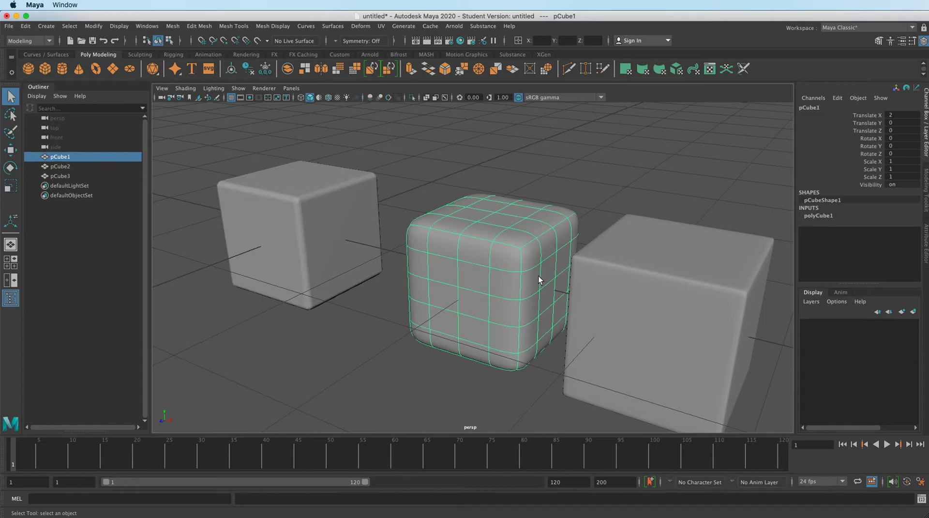
alt+middle_drag(624, 277, 608, 245)
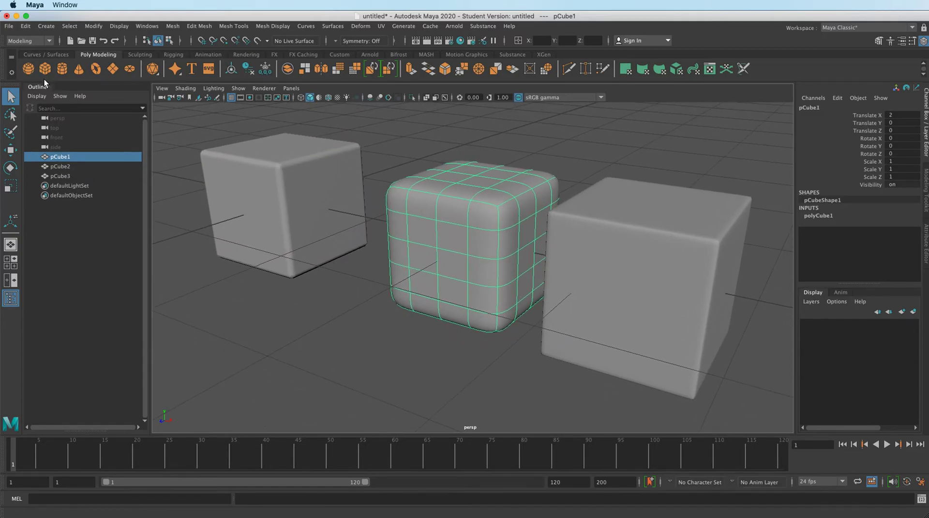
Create a new polygon cube and move it along X to about 4.59, beyond the edge-looped clone.
click(45, 68)
scroll(551, 218, down, 2)
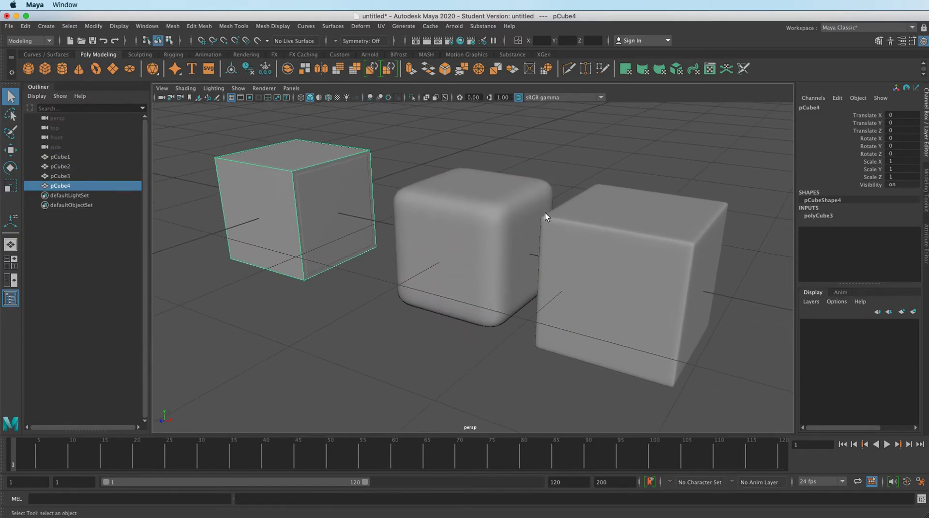
alt+middle_drag(550, 212, 454, 233)
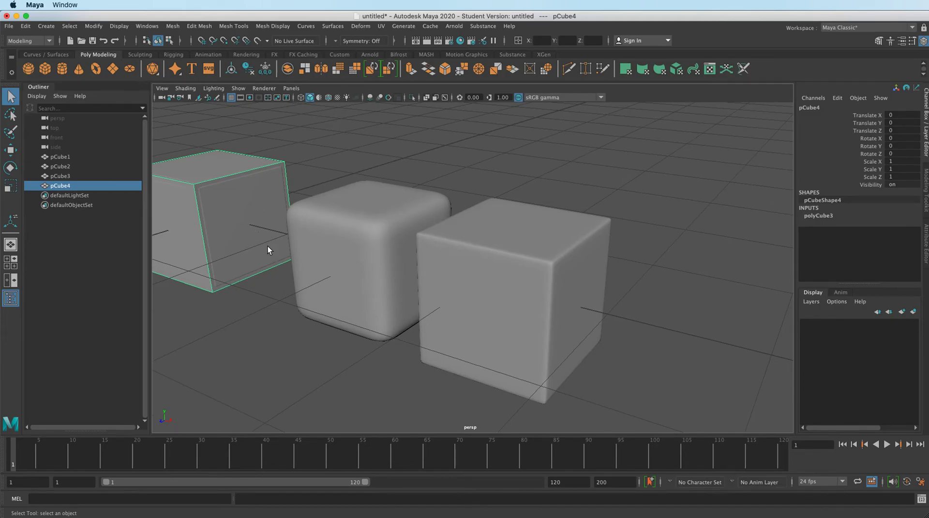
key(w)
drag(258, 223, 759, 388)
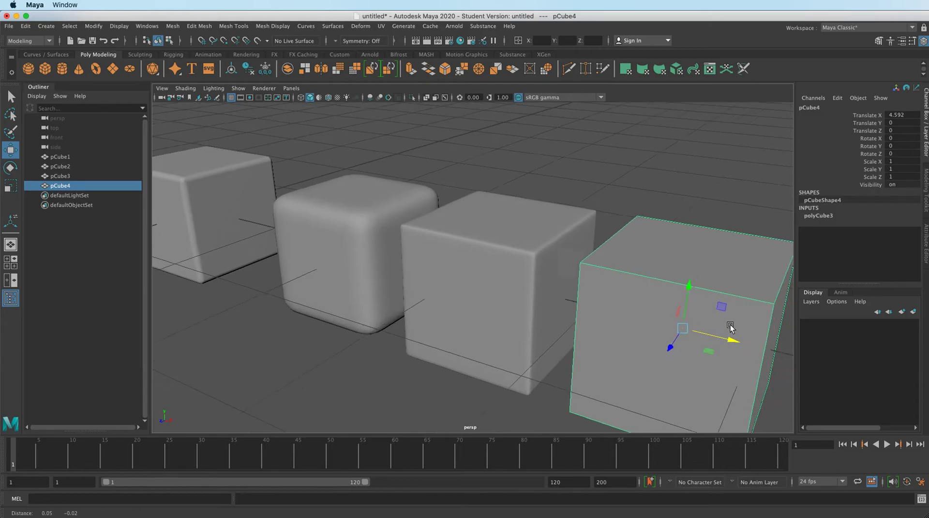
Frame the new cube, preview it smoothed and return it to its unsmoothed display.
key(f)
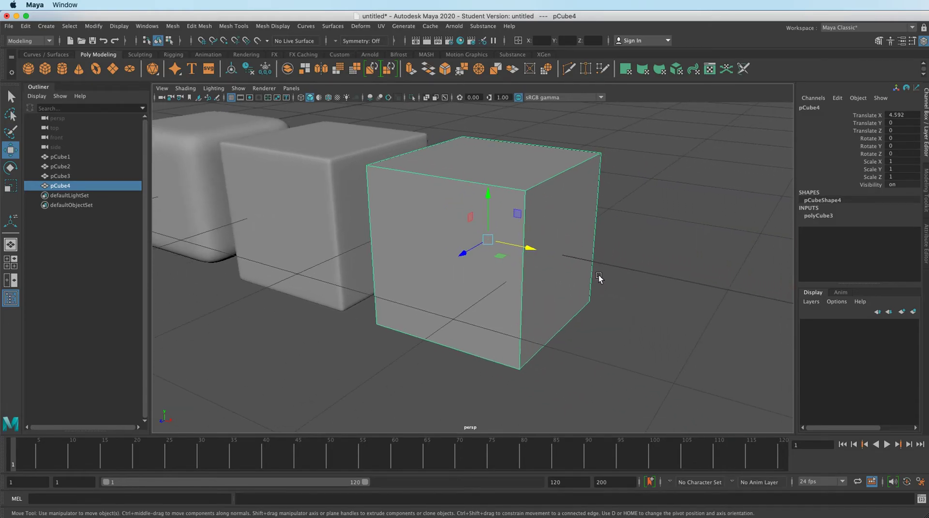
key(3)
key(1)
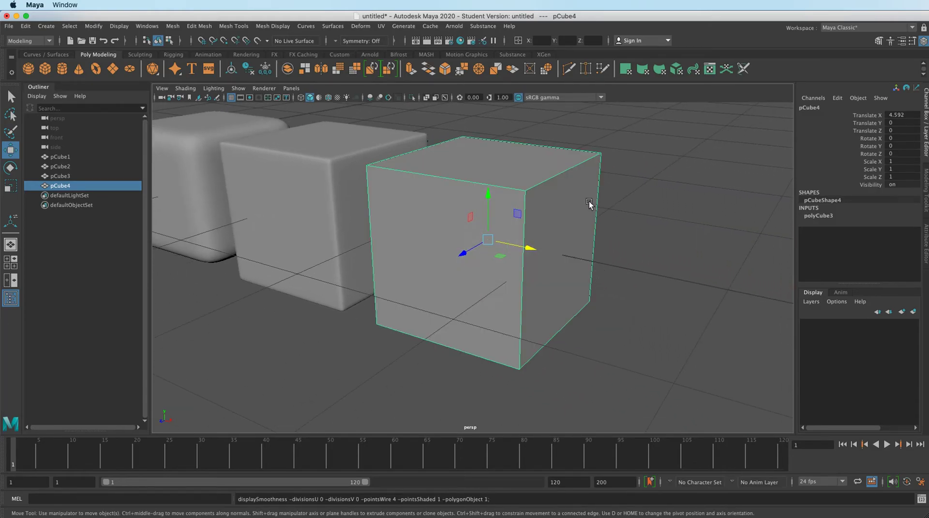
alt+middle_drag(476, 194, 512, 224)
key(1)
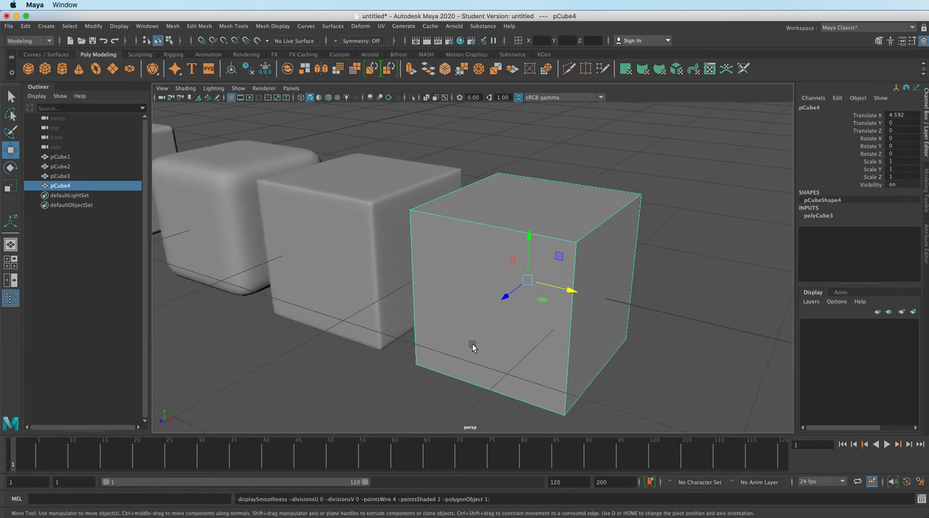
Apply Mesh Smooth to the new cube with exponential divisions at level 1, and reselect it as an object.
click(196, 26)
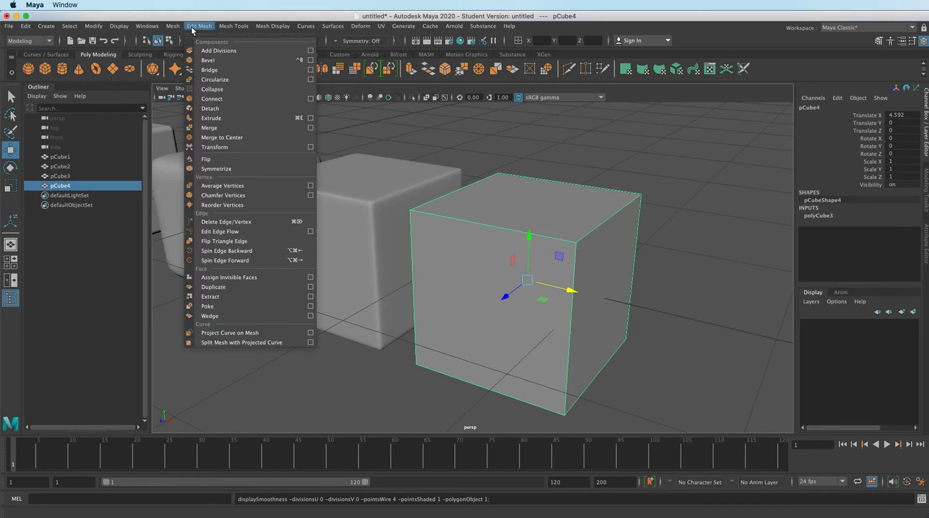
mouse_move(170, 28)
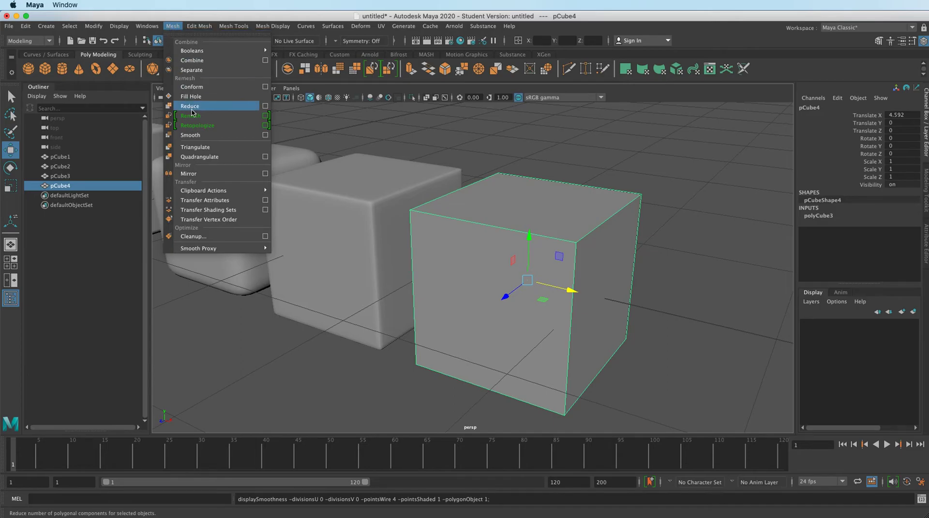
click(265, 135)
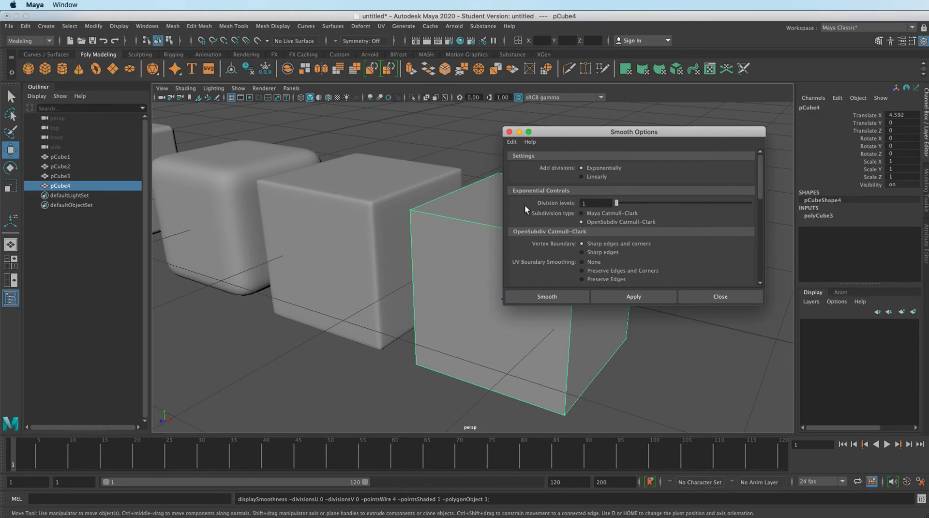
click(556, 296)
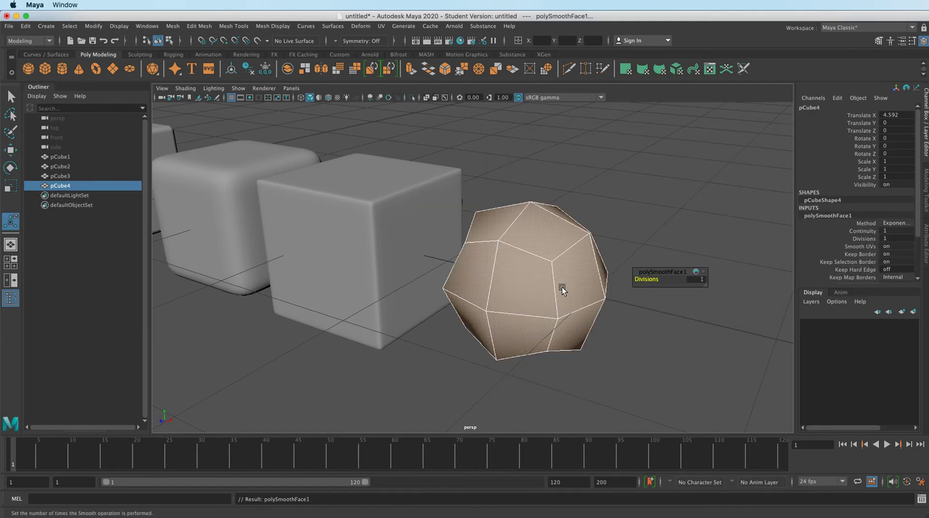
click(602, 188)
click(537, 260)
alt+middle_drag(603, 220, 581, 222)
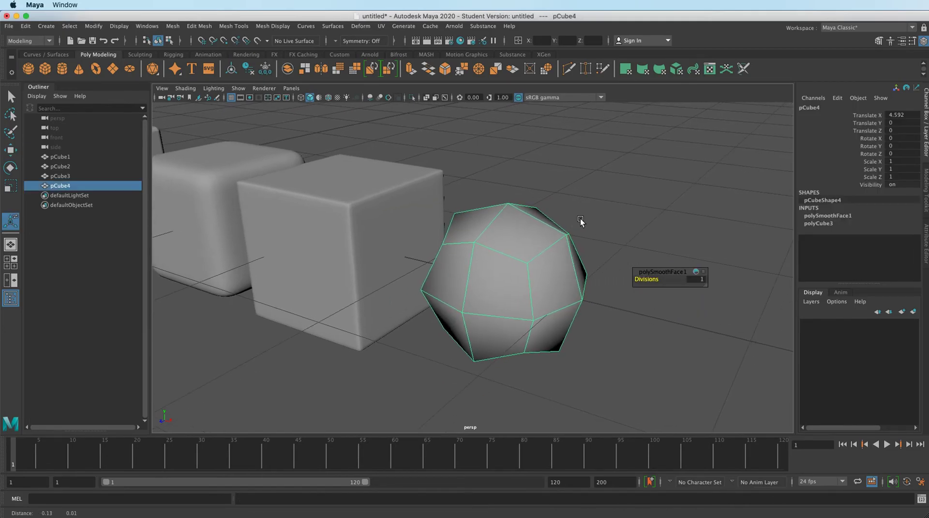
Set the Smooth divisions to 2, deselect the smoothed cube and frame all four objects.
click(697, 279)
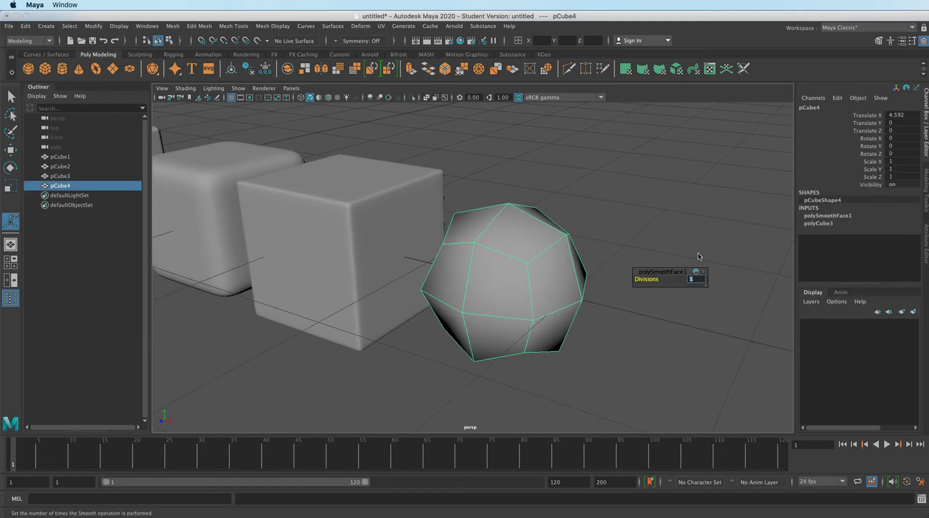
text(2)
key(Return)
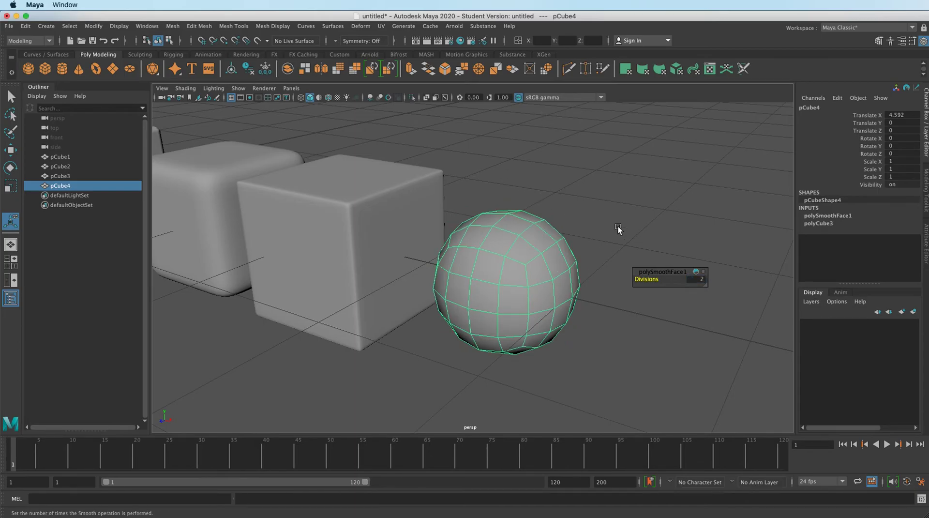
click(609, 237)
alt+middle_drag(591, 201, 501, 194)
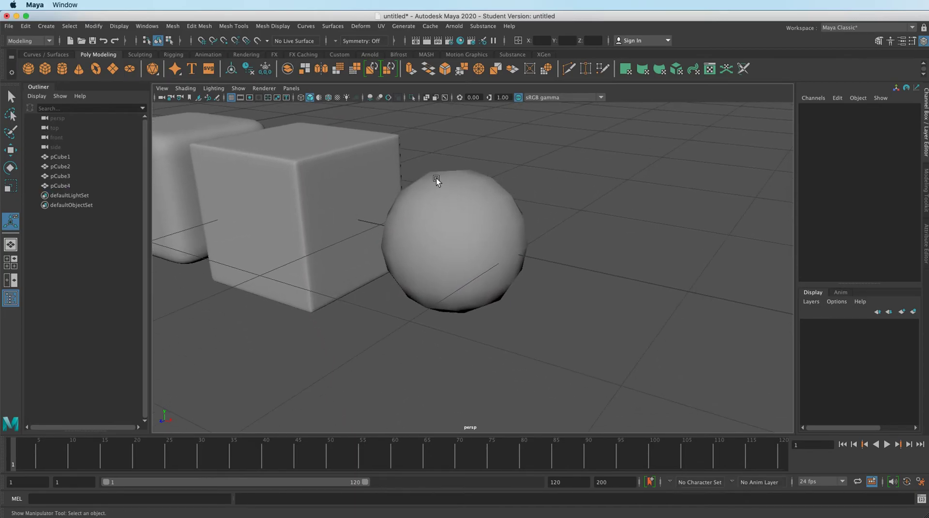
key(a)
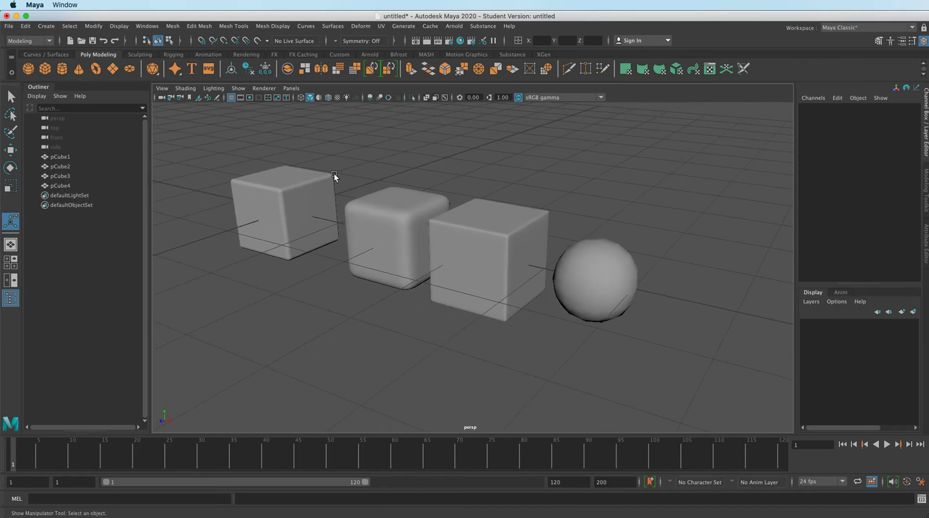
Create another polygon cube, move it along X to about 5.80, beyond the Mesh Smooth cube, and turn on its smooth preview.
click(44, 69)
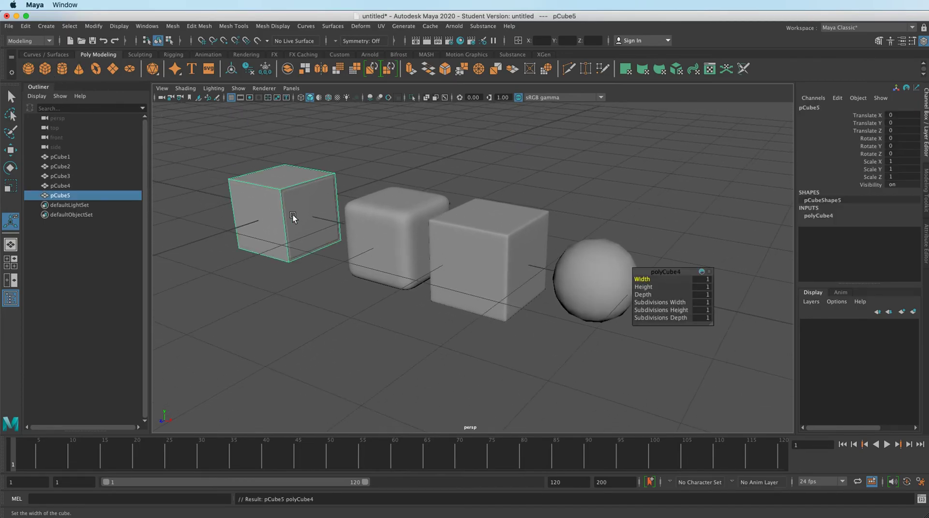
key(w)
drag(319, 229, 779, 364)
key(3)
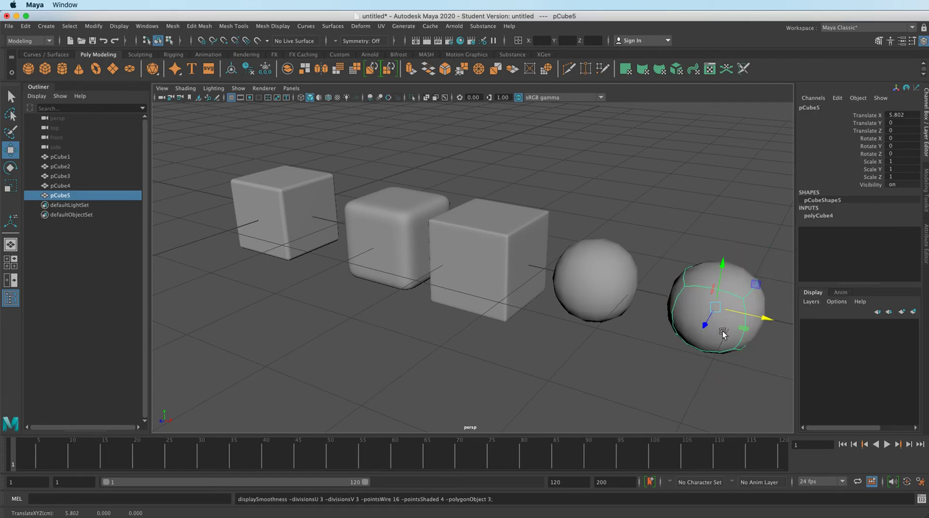
Select the Mesh Smooth cube and compare its wireframe and silhouette with the smooth-previewed cube from several angles.
click(665, 321)
alt+drag(665, 321, 585, 275)
alt+right_drag(585, 274, 711, 247)
alt+middle_drag(734, 199, 576, 229)
click(537, 277)
click(407, 241)
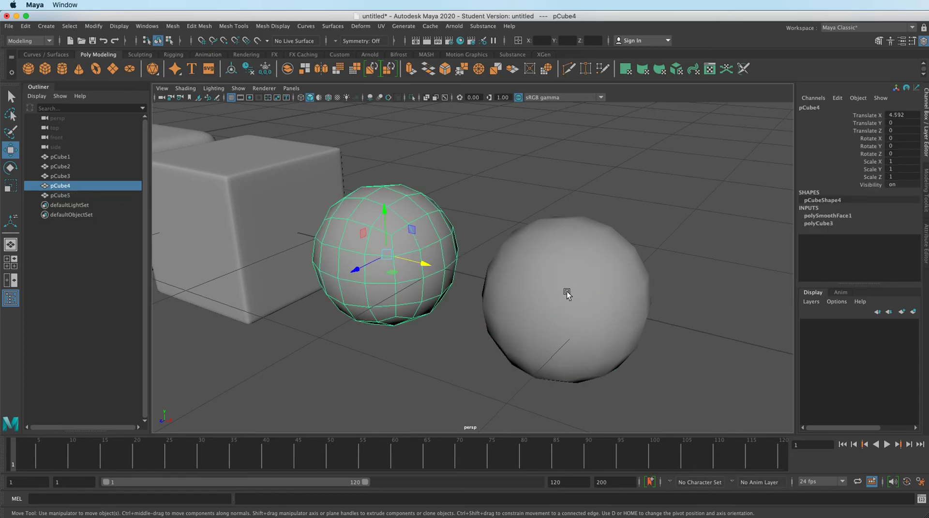
alt+drag(488, 292, 629, 255)
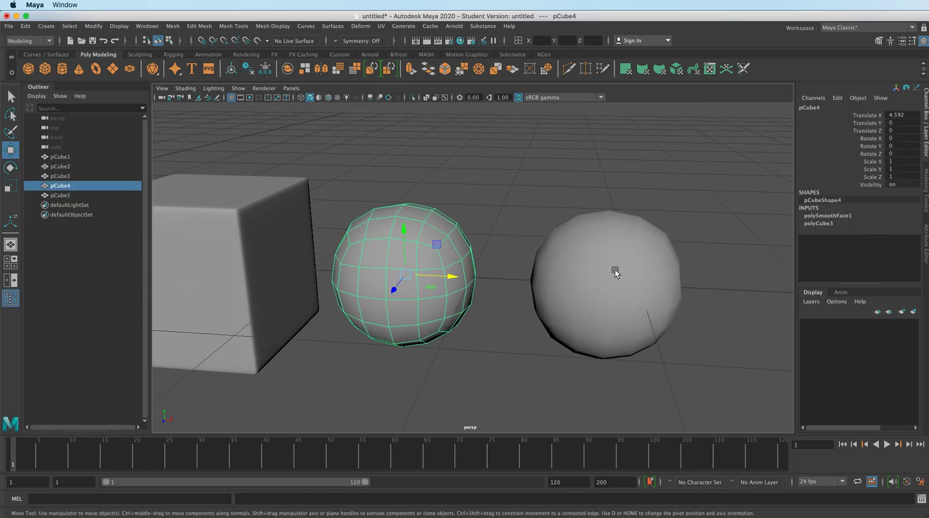
scroll(492, 263, up, 3)
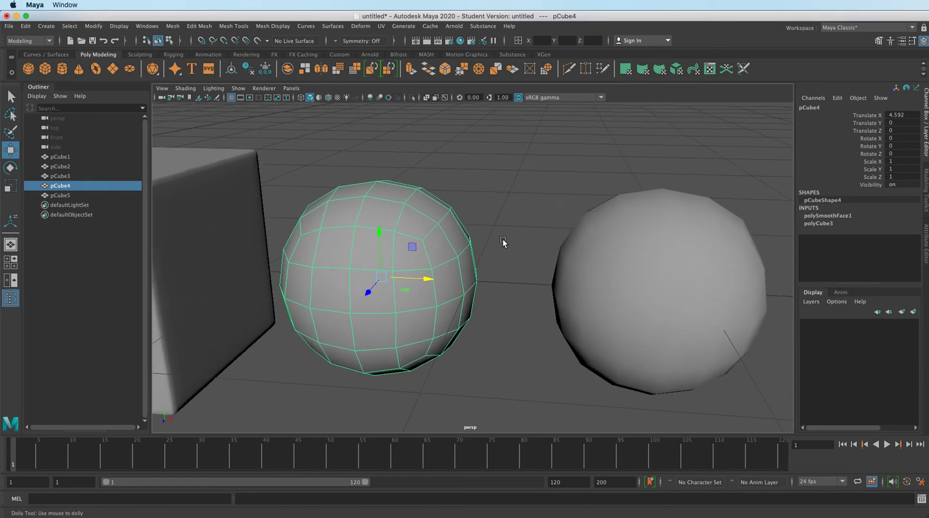
scroll(384, 265, down, 3)
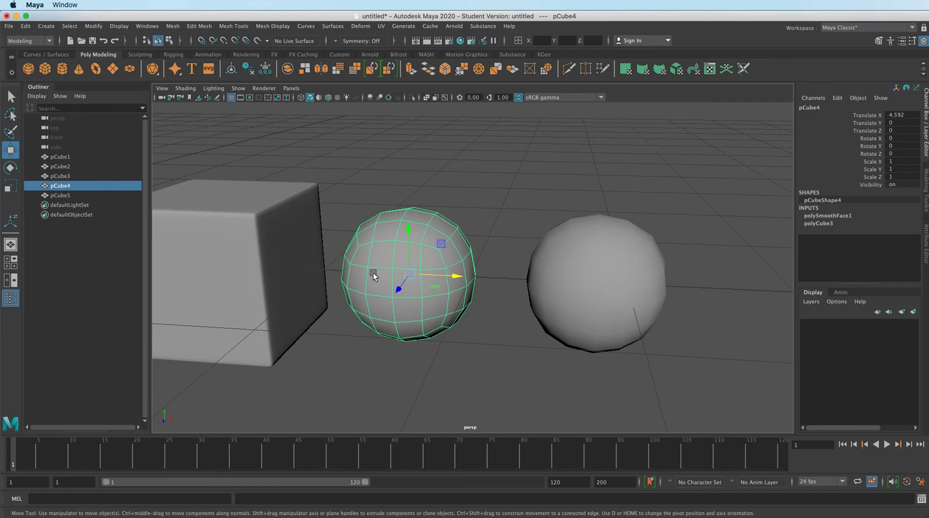
alt+drag(419, 282, 452, 290)
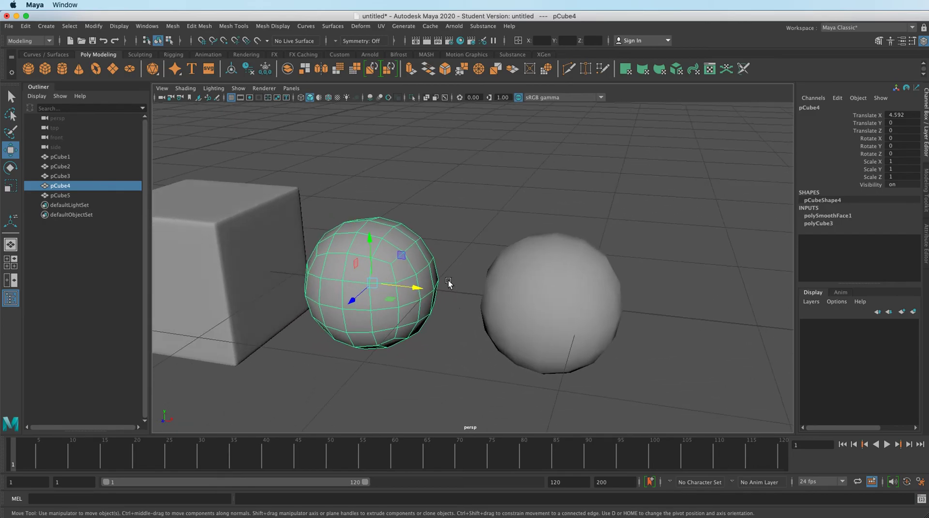
Deselect the Mesh Smooth cube and frame all five objects for a side-by-side comparison.
alt+right_drag(674, 222, 471, 265)
alt+middle_drag(471, 265, 603, 247)
click(702, 244)
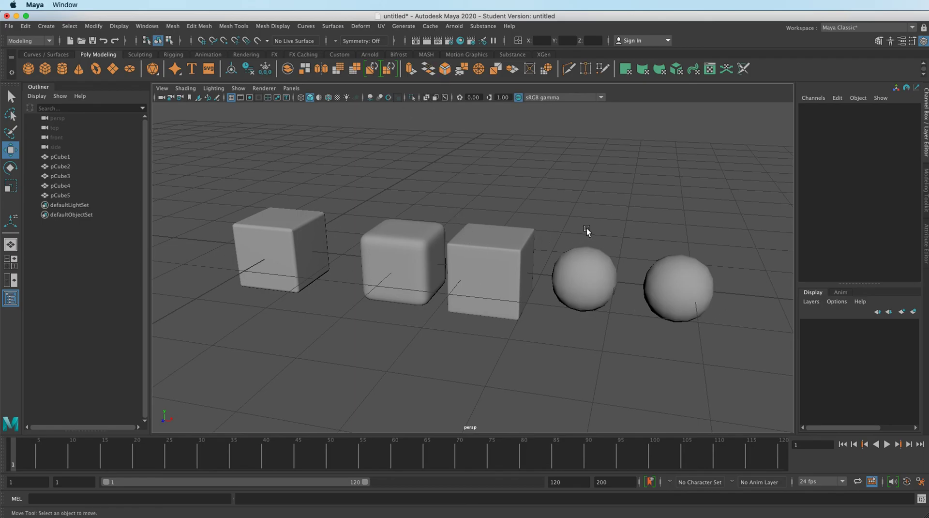
alt+middle_drag(585, 185, 571, 208)
alt+drag(544, 234, 536, 222)
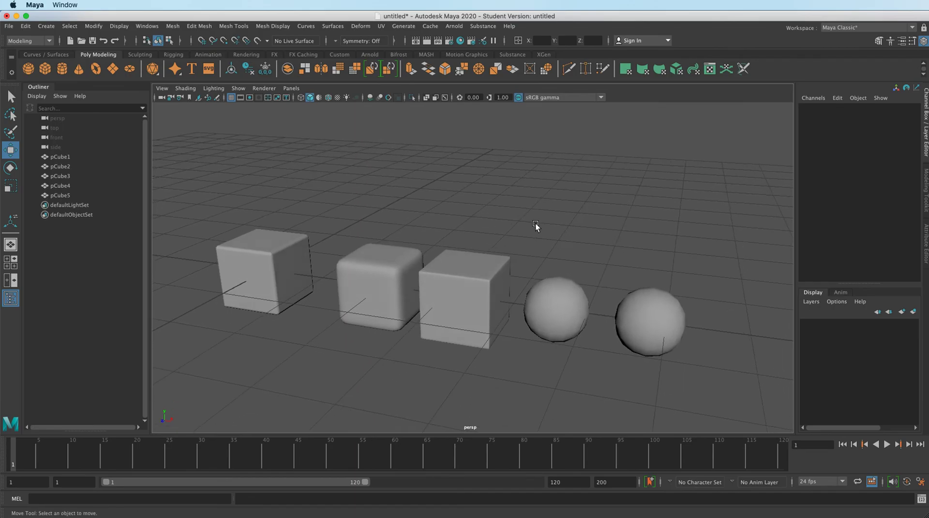